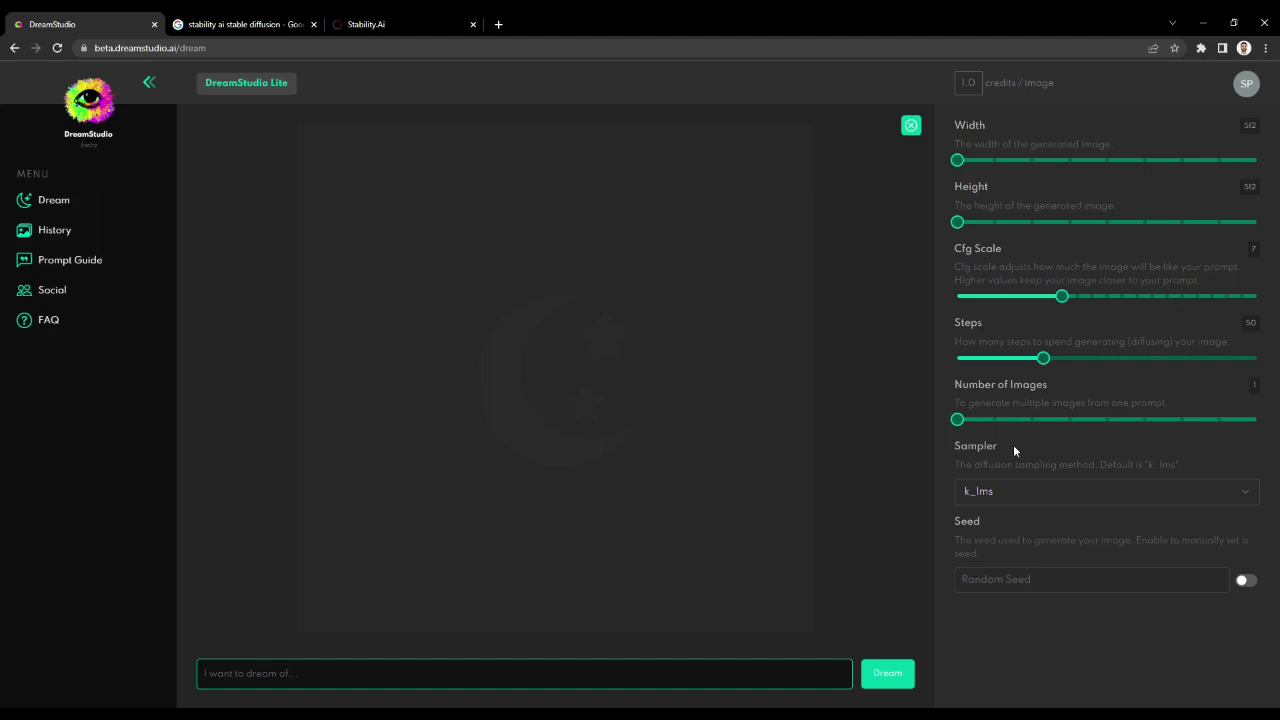
Set the image size to 1024 wide by 576 high
left_click(972, 171)
left_click_drag(972, 171, 1258, 167)
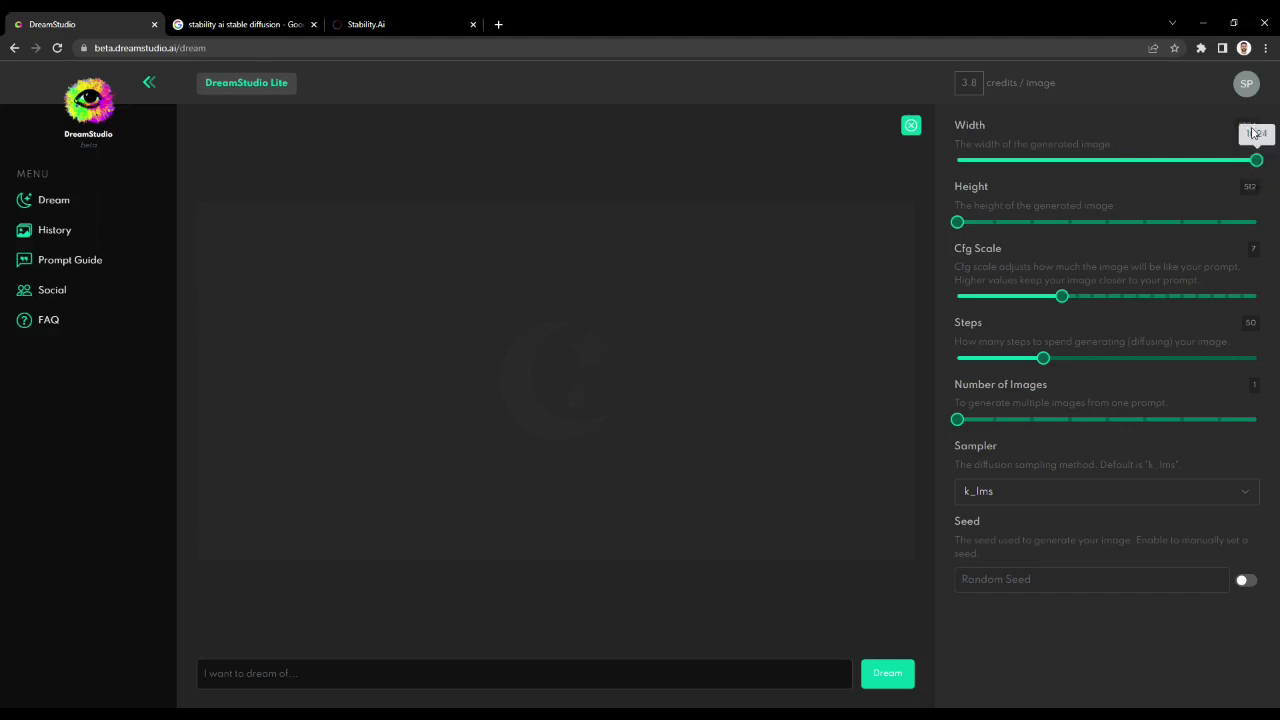
mouse_move(957, 222)
mouse_move(966, 226)
left_mouse_down()
mouse_move(998, 232)
mouse_move(964, 234)
left_mouse_up()
left_click_drag(959, 223, 997, 230)
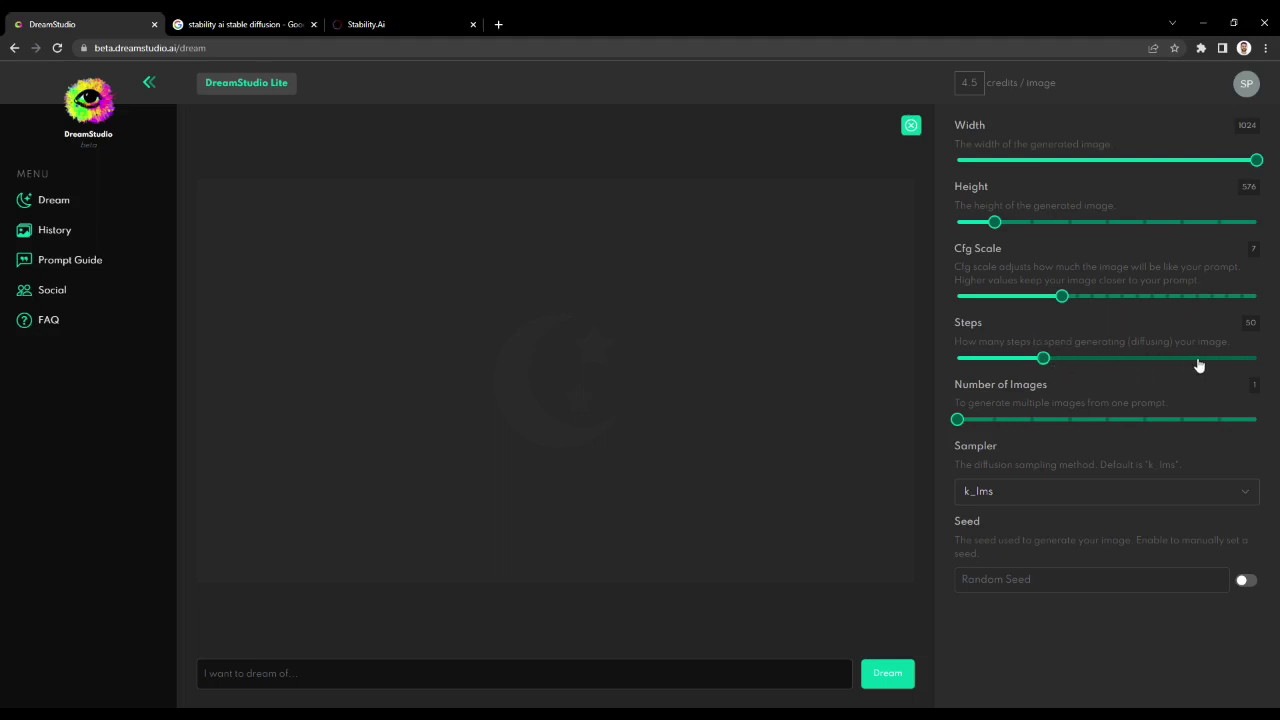
Set 82 steps and 4 images per run, keeping the k_lms sampler
left_click_drag(1048, 362, 1124, 370)
mouse_move(957, 419)
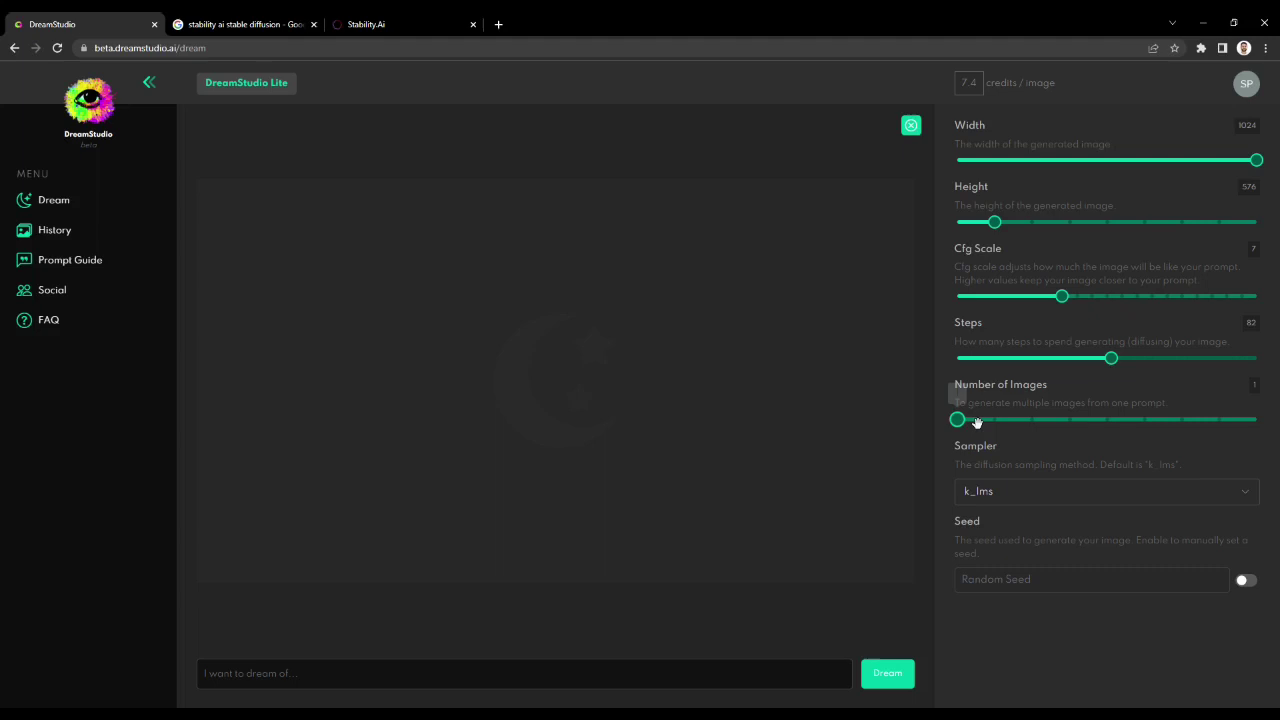
left_click_drag(960, 420, 1055, 425)
left_click(1054, 423)
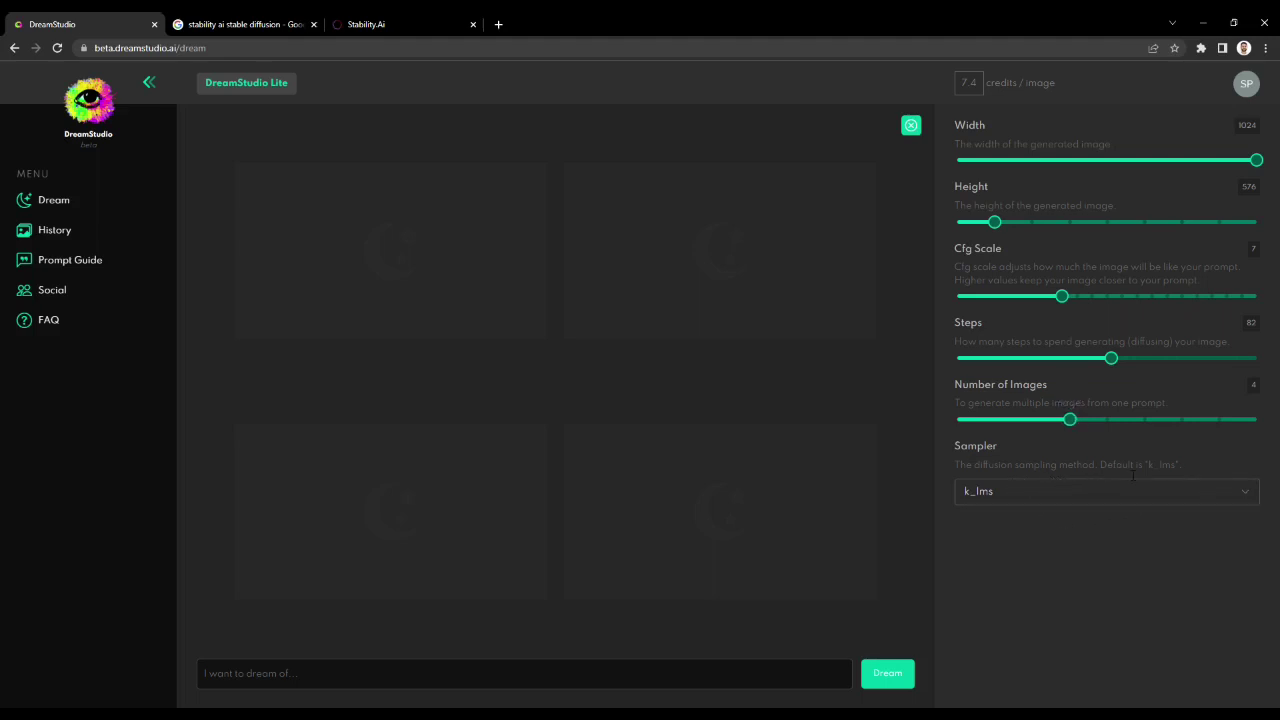
left_click(1248, 494)
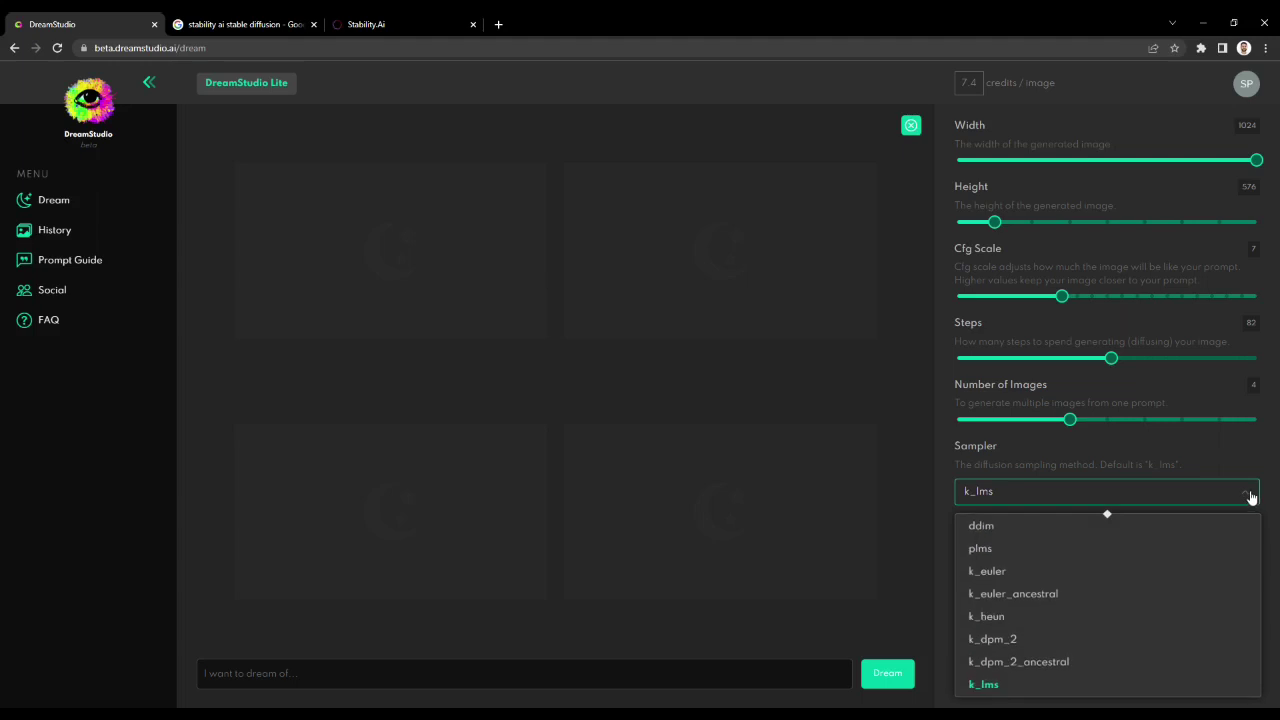
left_click(1249, 494)
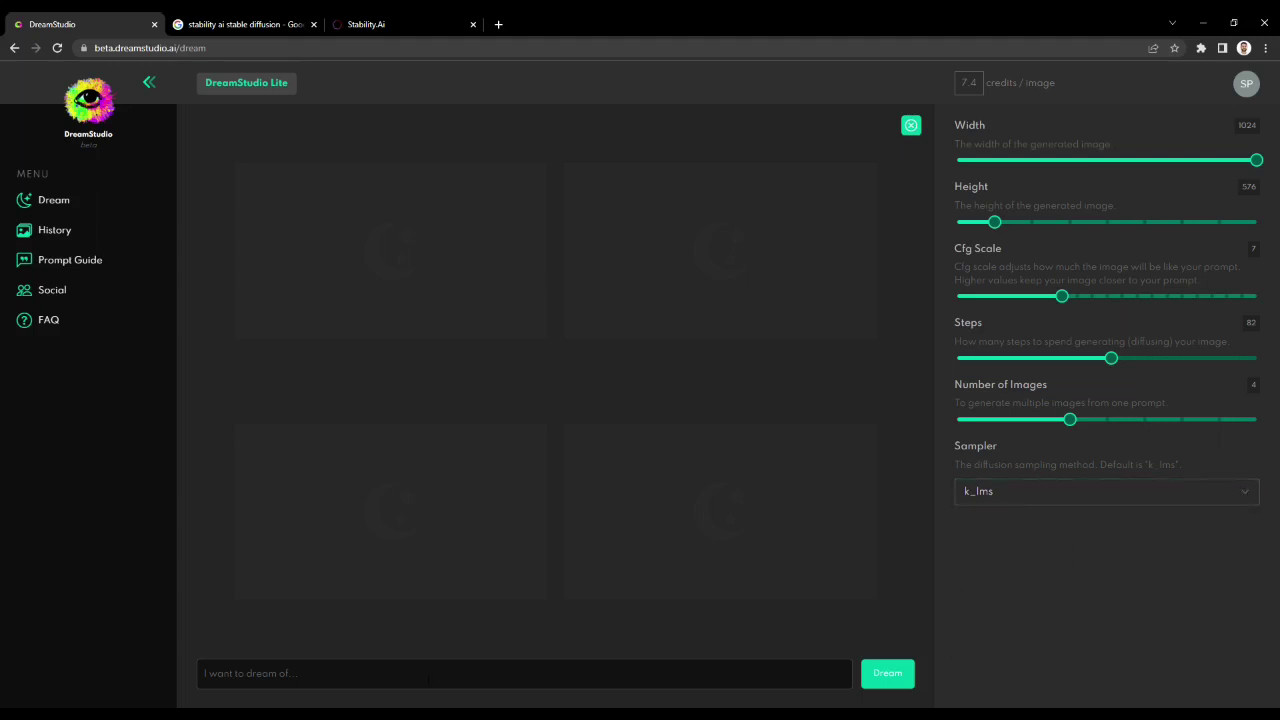
Write the prompt 'A cinematic photo of an architectural villa in santorini during sunrise'
left_click(428, 678)
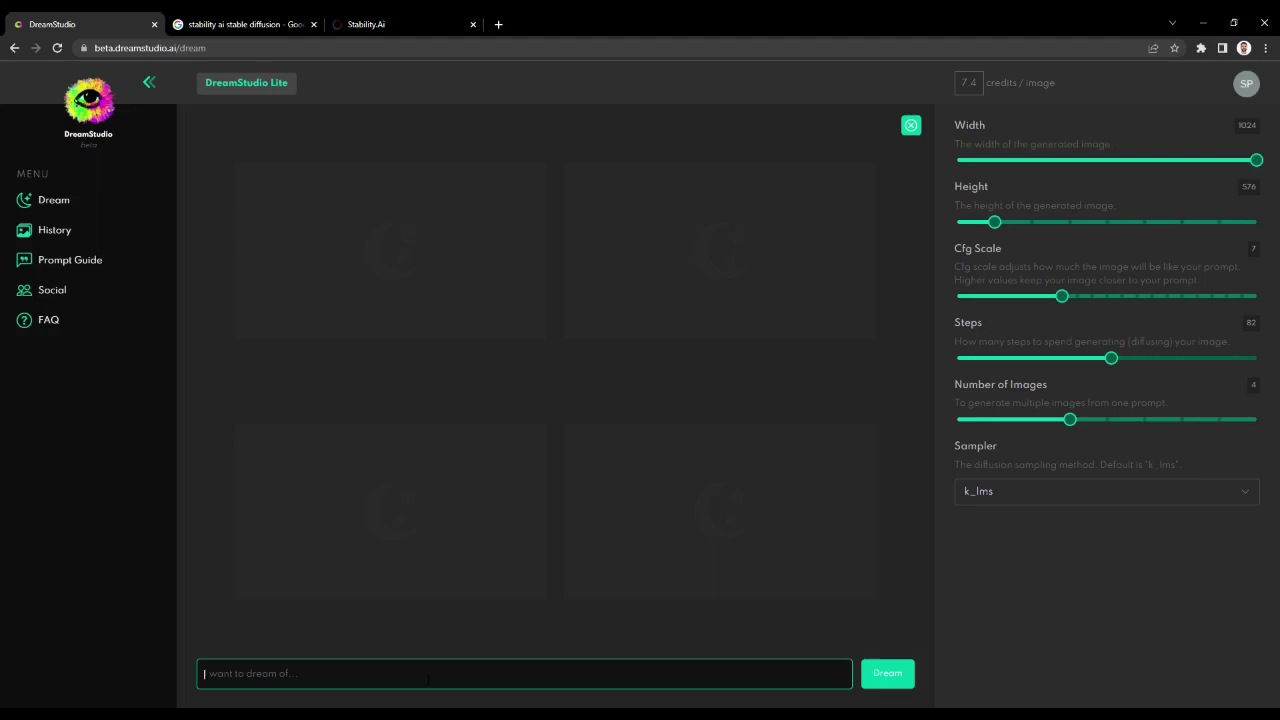
type("A cin")
type("ematic o")
type("hot")
key("BackSpace")
type("to of a")
type("n archite")
type("ctural villa")
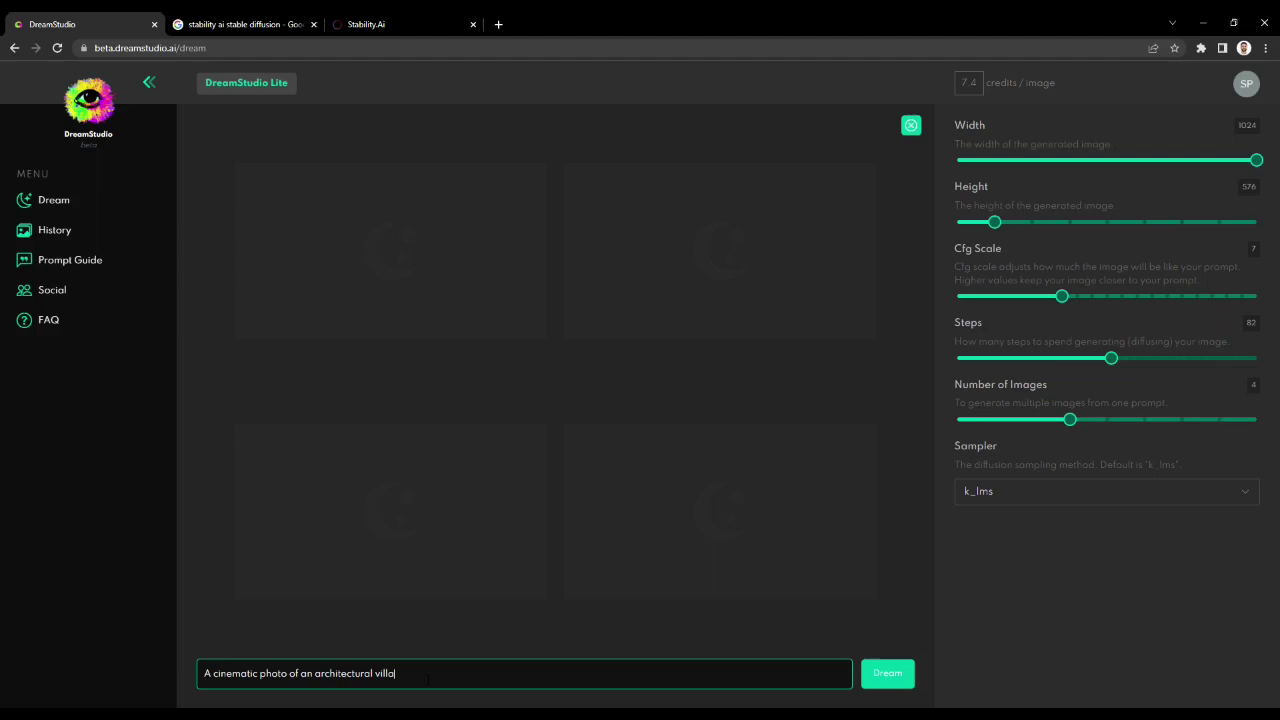
type(" in san")
type("torini")
type(" during ")
type("sunrise")
double_click(425, 674)
Capitalise 'Santorini' in the prompt and generate the four images
type("Santorini")
left_click(890, 677)
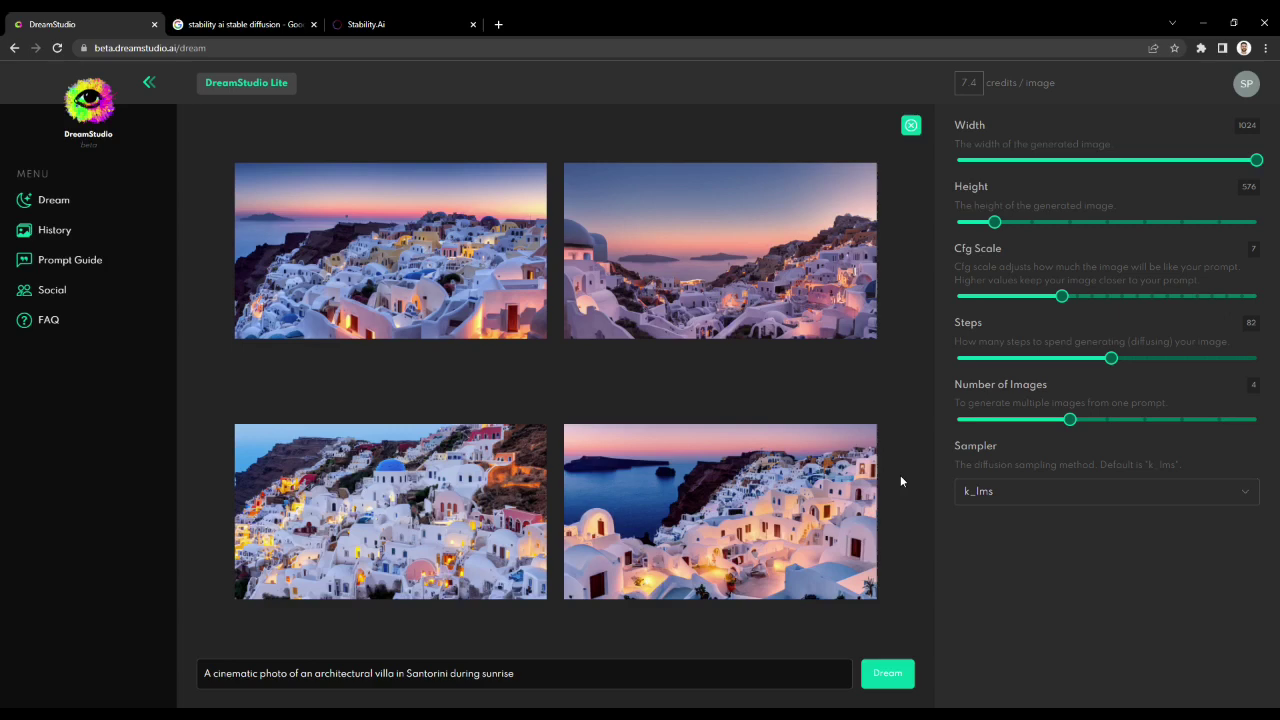
Make the prompt a futuristic, flowing, angular villa with an illuminated pool at a foggy sunrise
left_click(314, 673)
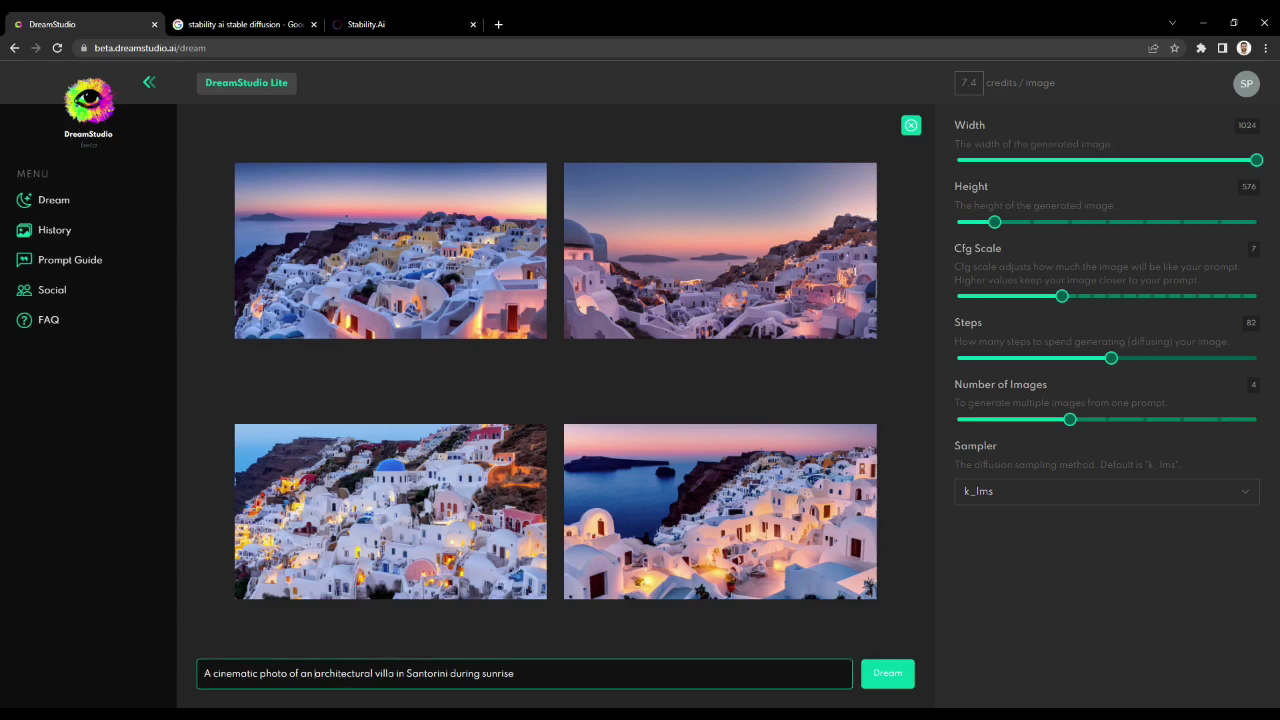
key("BackSpace")
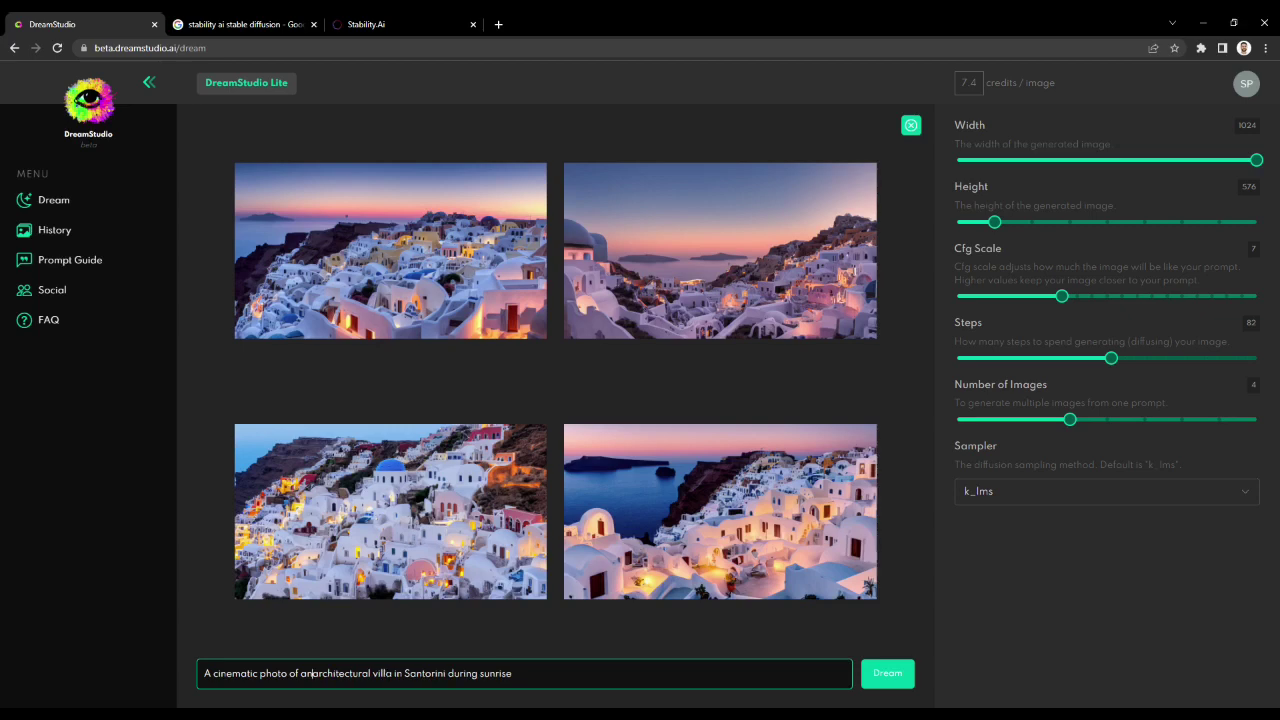
key("BackSpace")
type("futur")
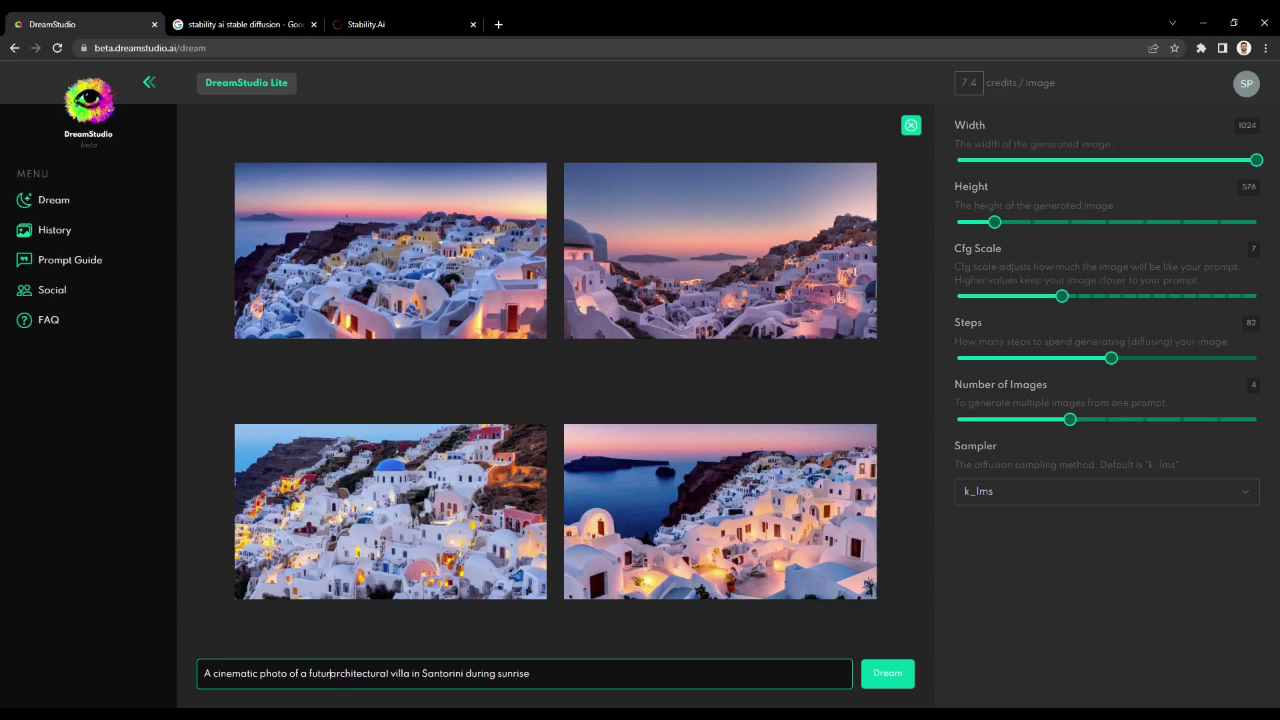
type("istic")
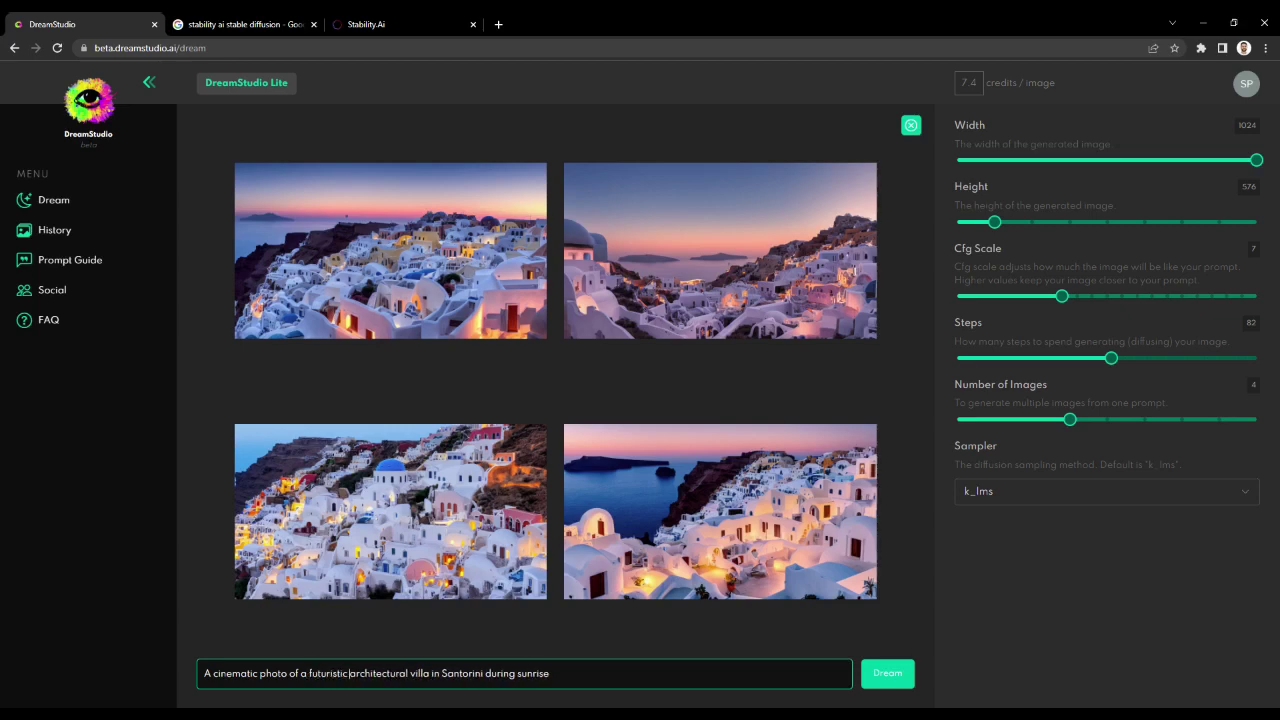
type(", flowing")
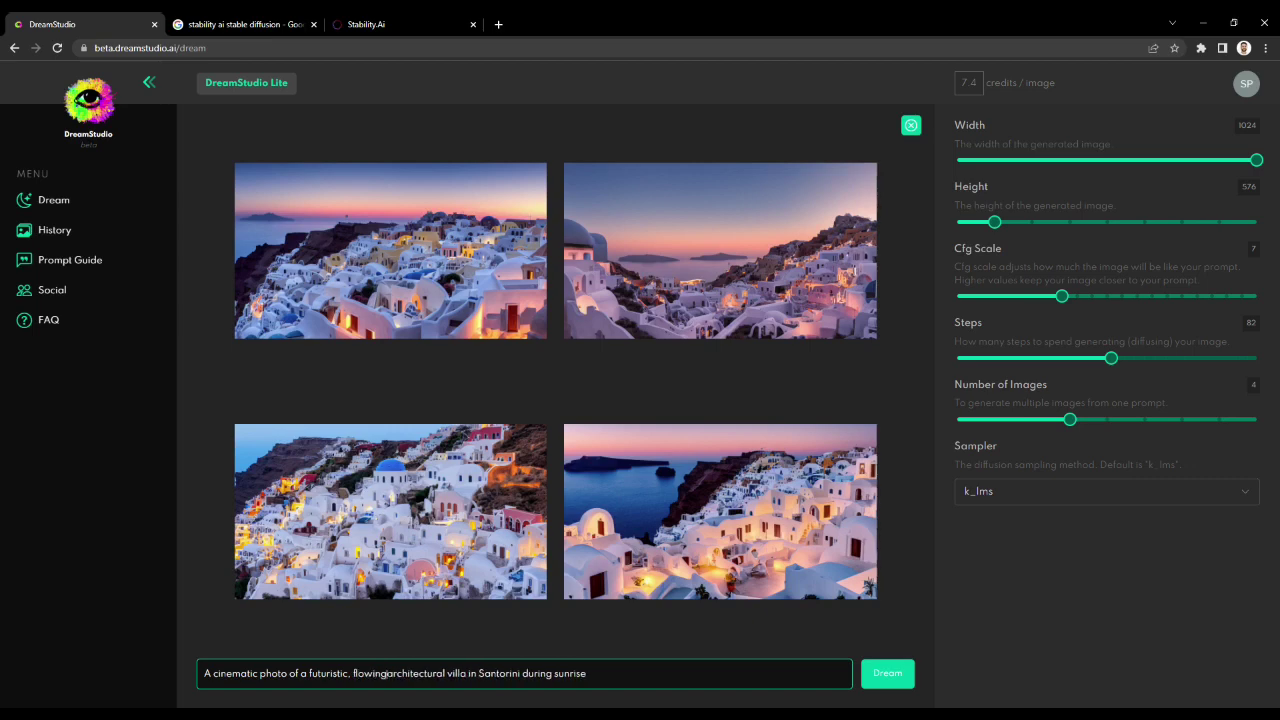
type(", angular")
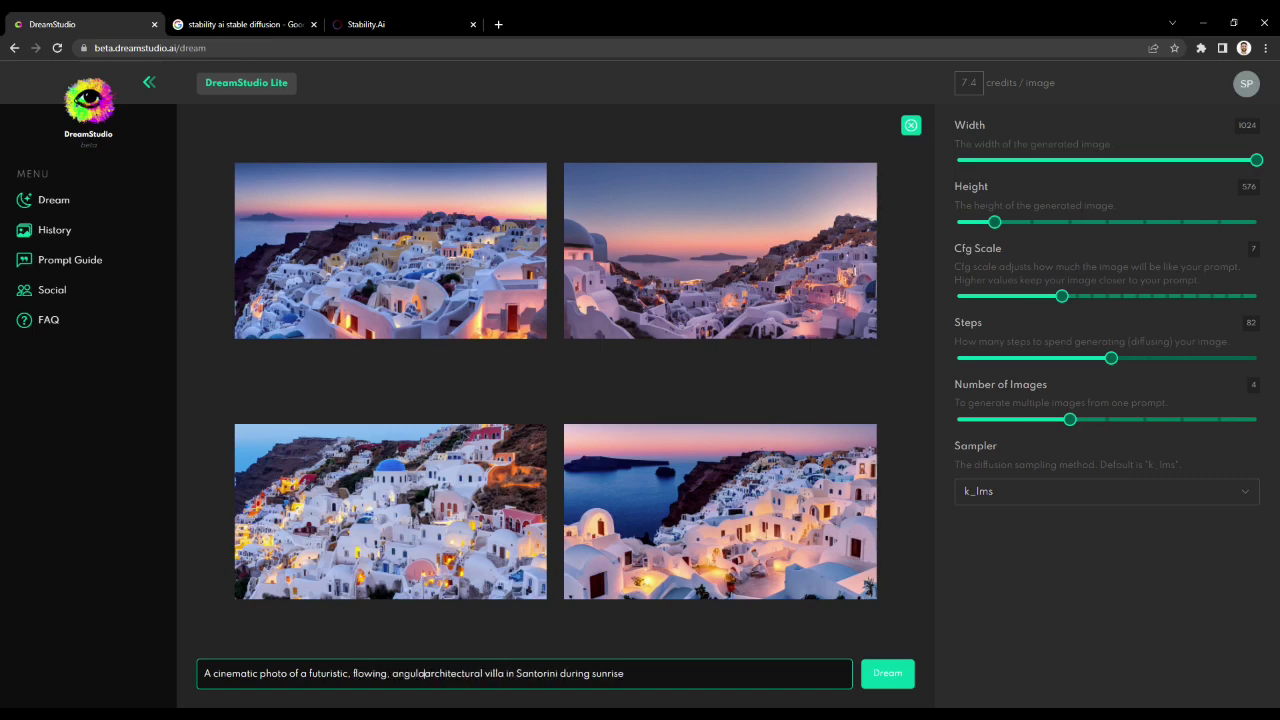
type(" architectural villa")
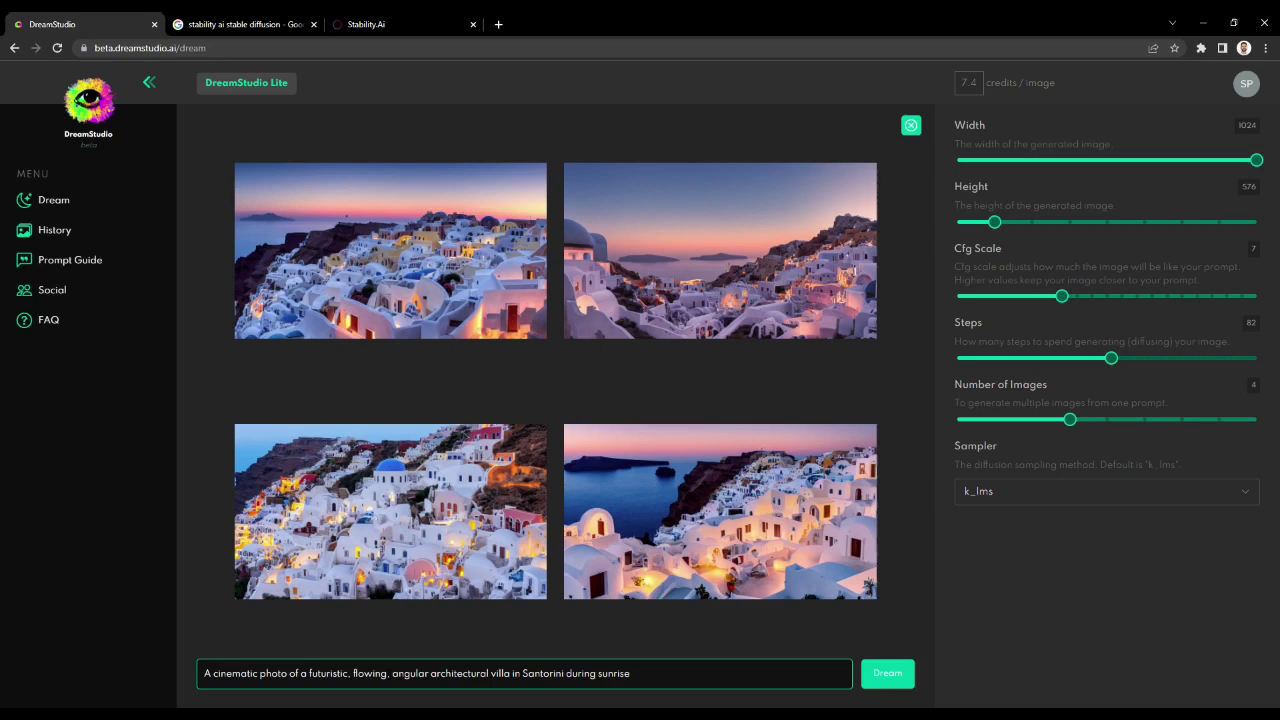
type(", with ")
type("an illumina")
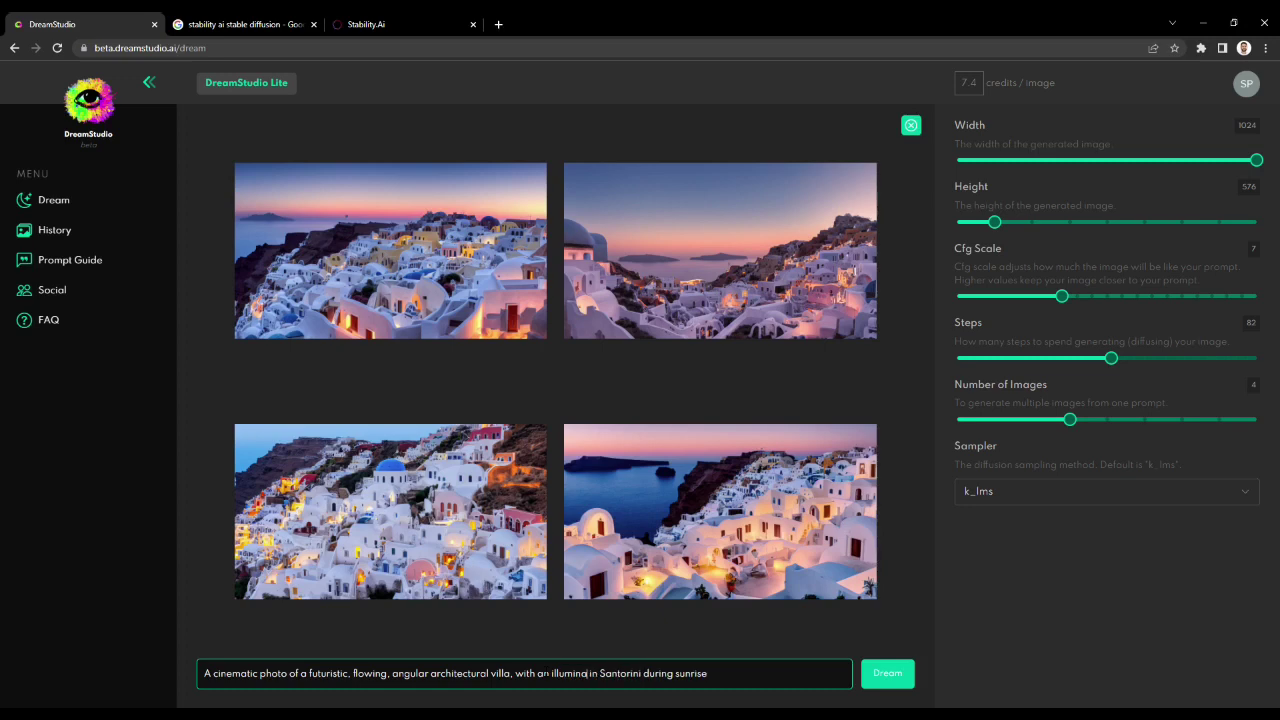
type("ted pool in Santorini during sunrise, ")
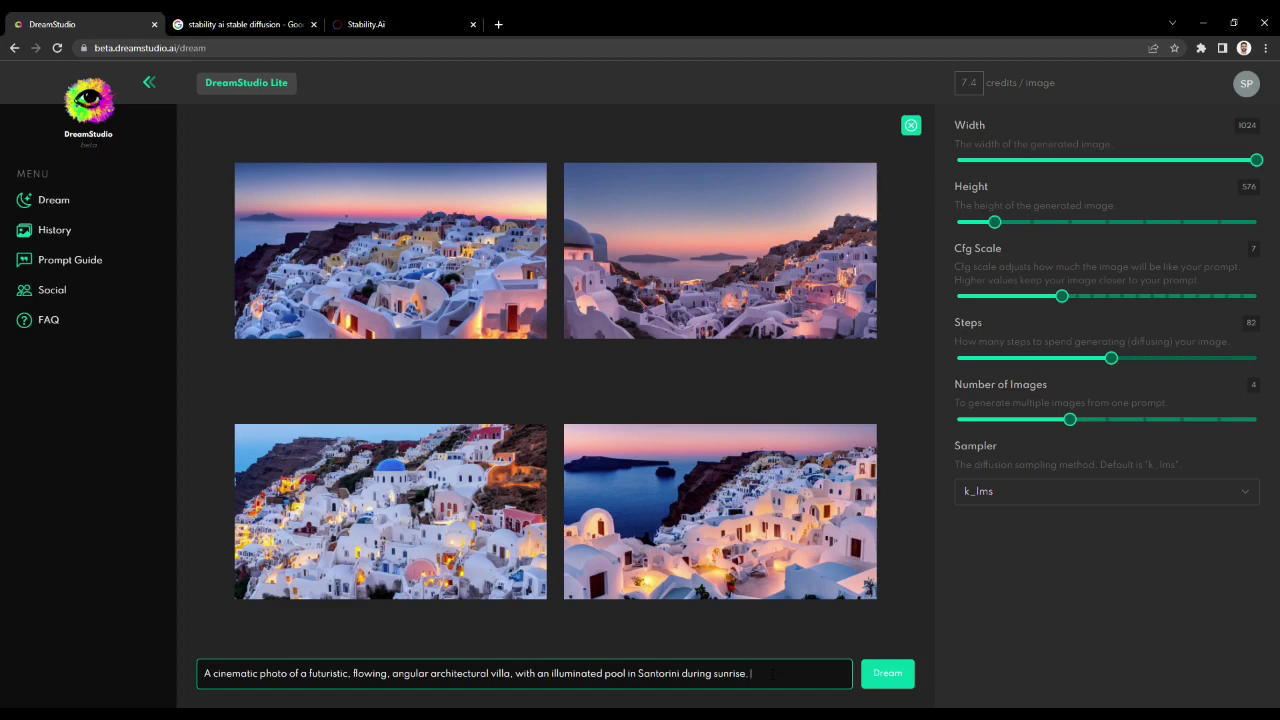
type("foggy")
left_click(888, 675)
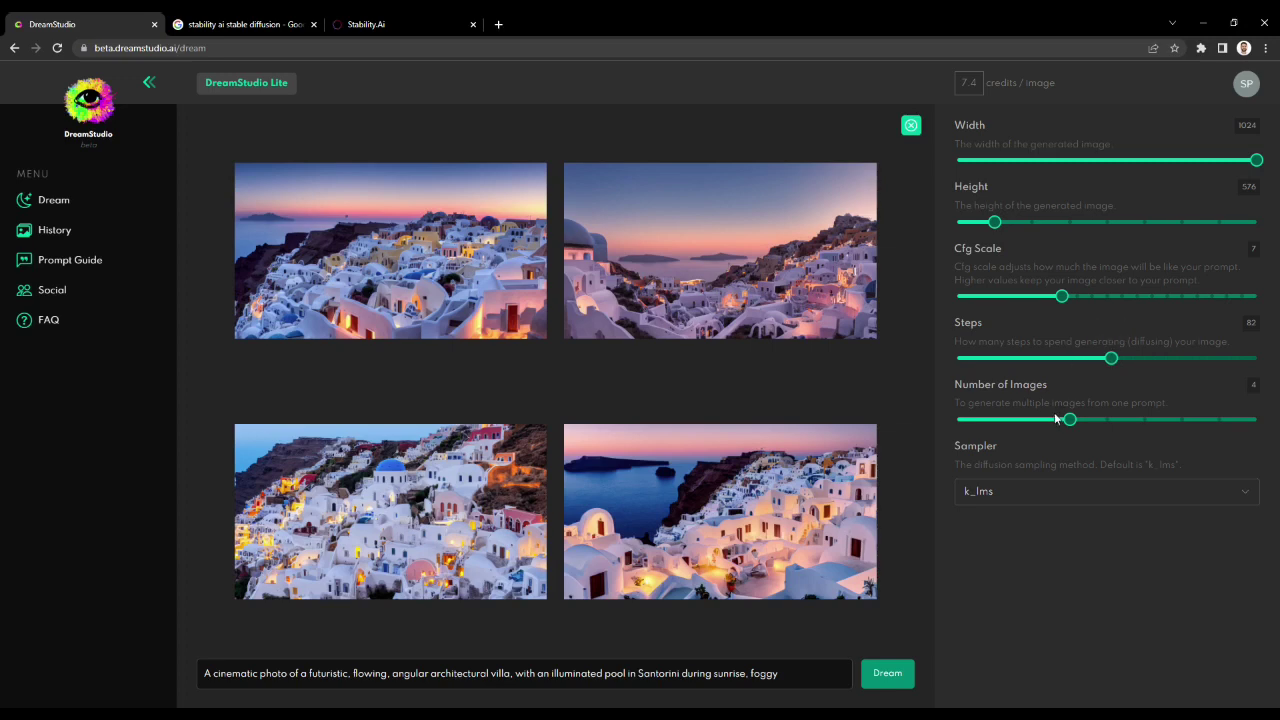
Reduce the image count to one and generate from the revised prompt
mouse_move(1069, 419)
left_click_drag(1070, 420, 933, 422)
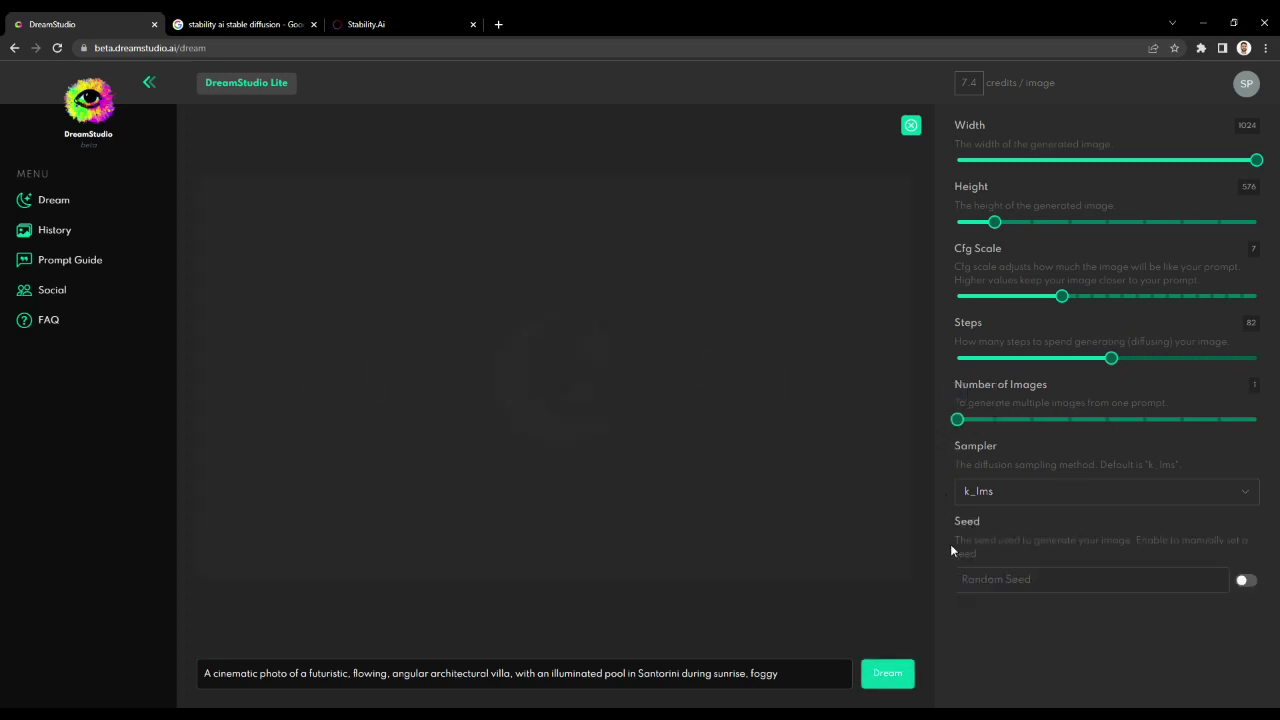
left_click(898, 675)
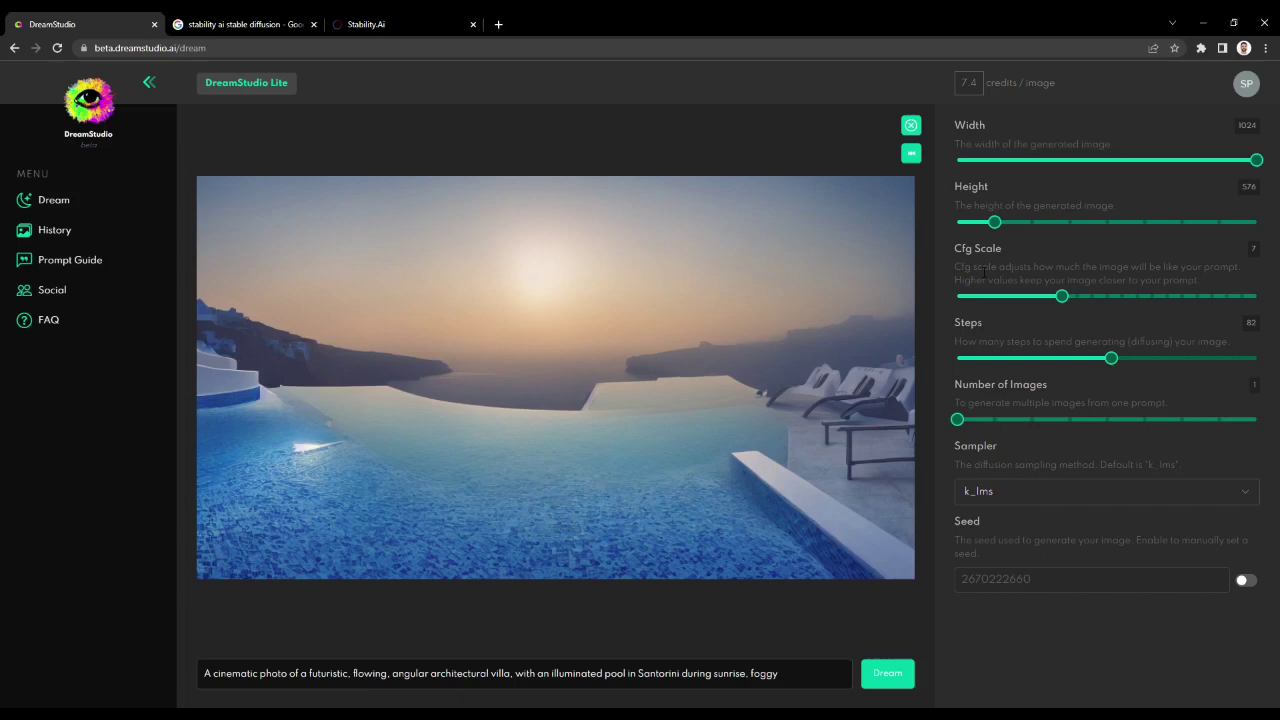
Lower CFG scale to 2 and add 'aerial' and 'with native landscaping' to the prompt
mouse_move(1062, 296)
left_click_drag(1063, 297, 990, 302)
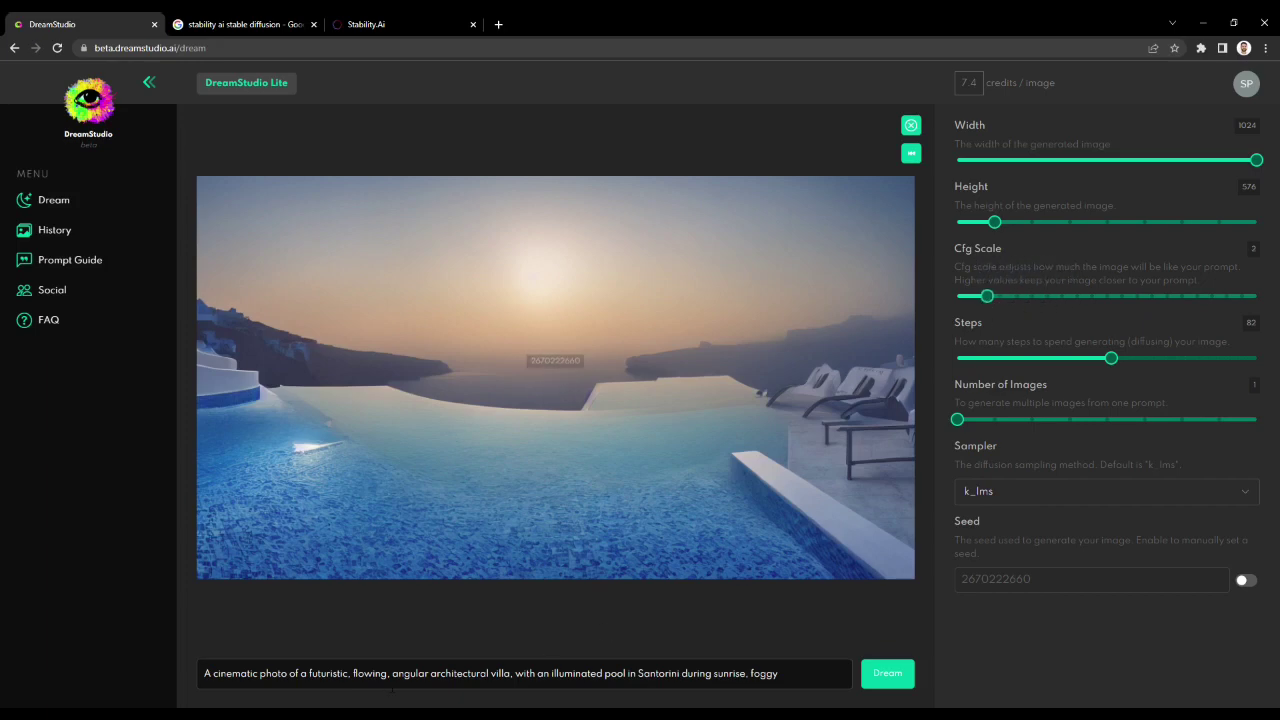
left_click(302, 673)
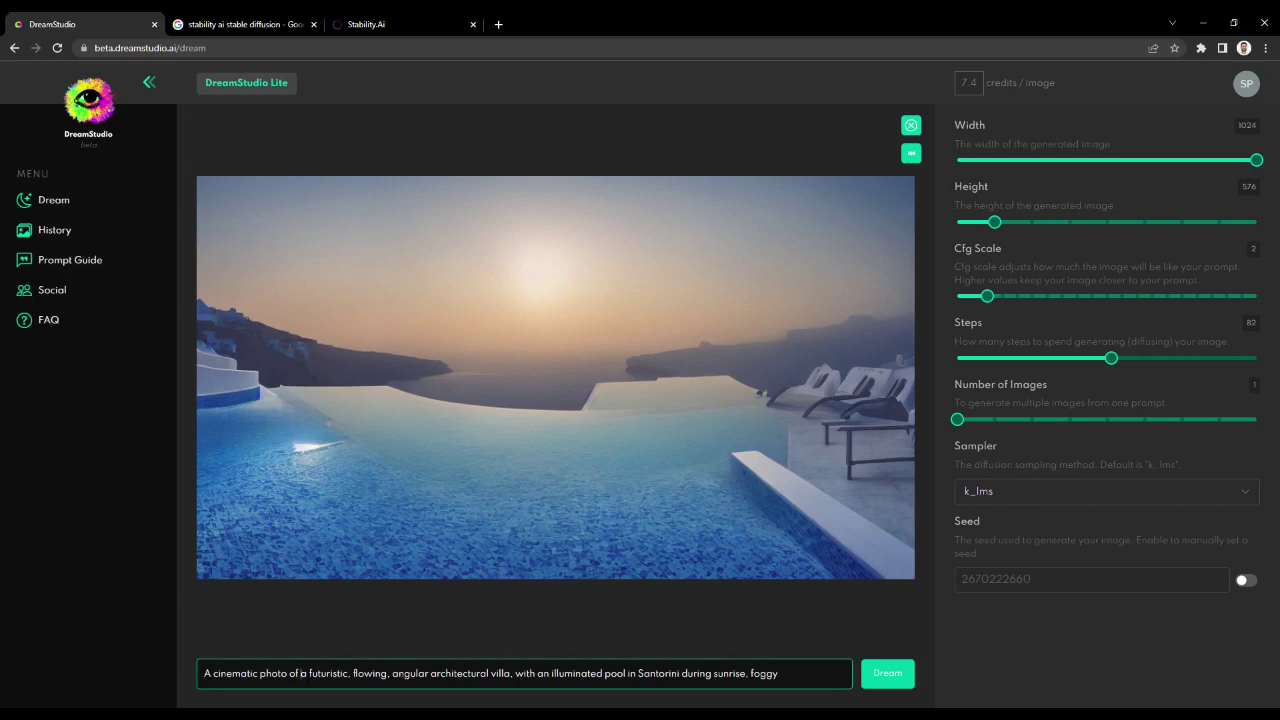
type("aerial")
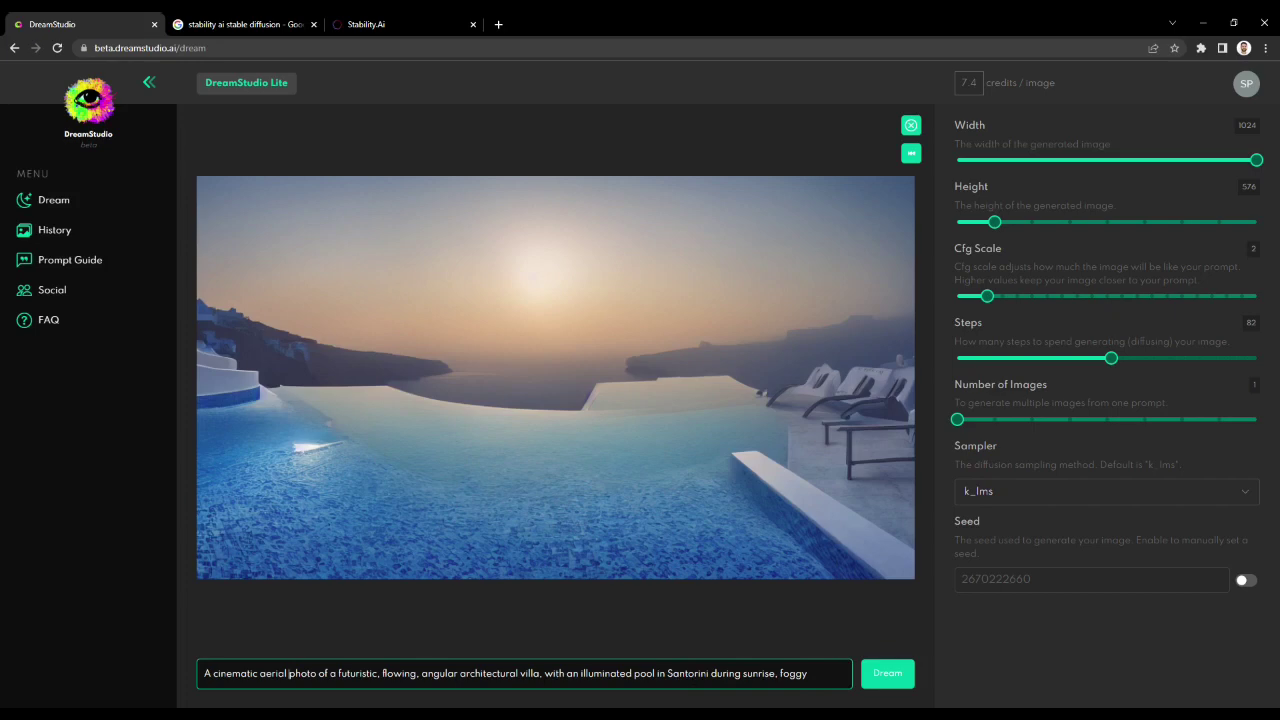
type("with land")
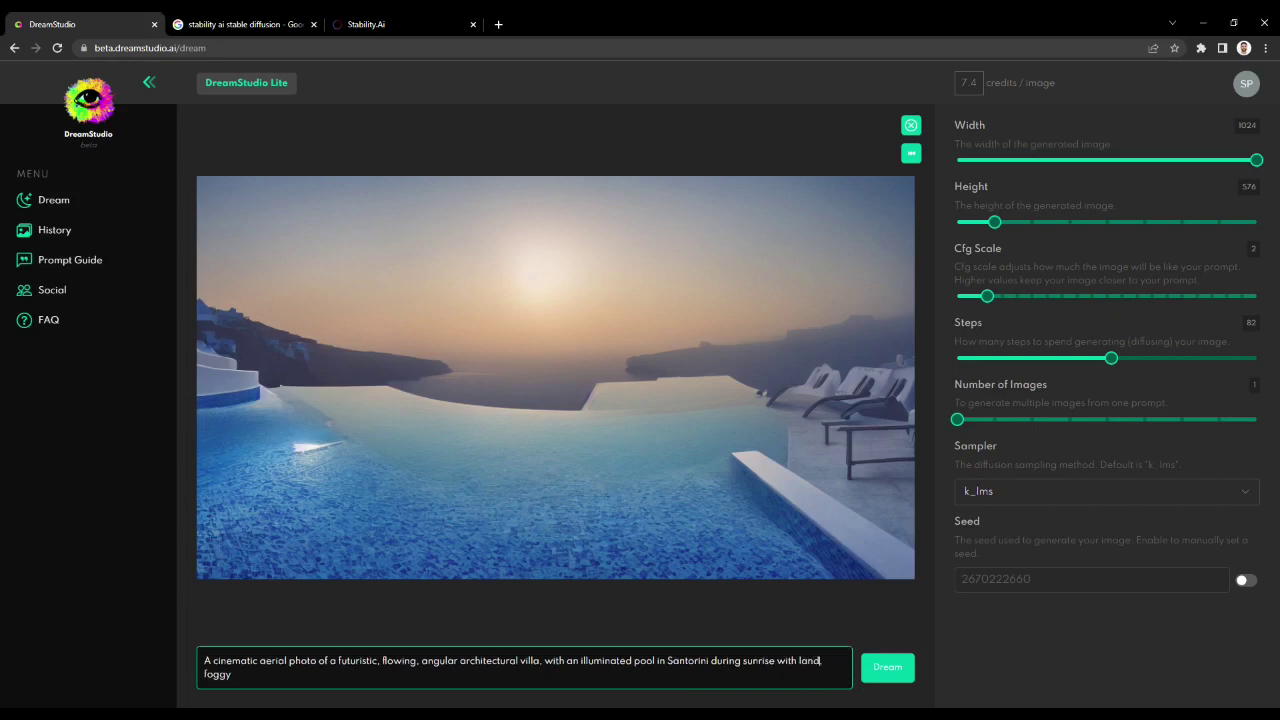
type("s")
type("caping")
type("native")
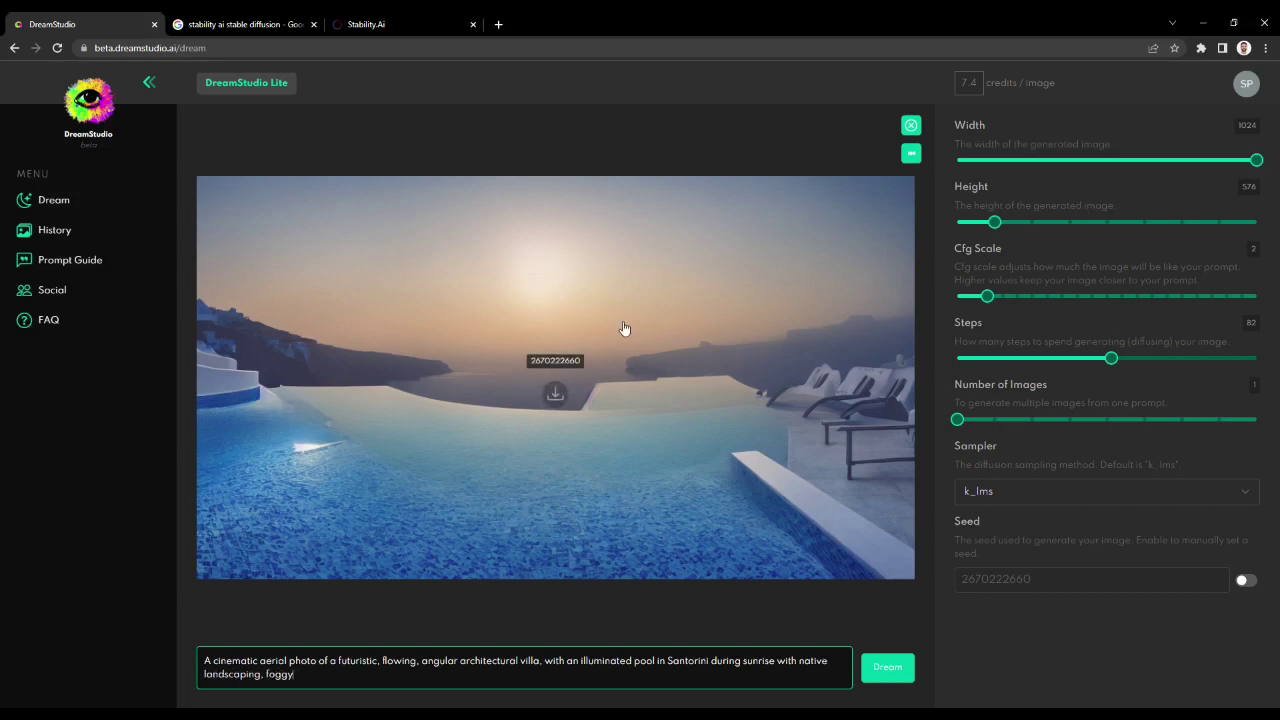
mouse_move(555, 377)
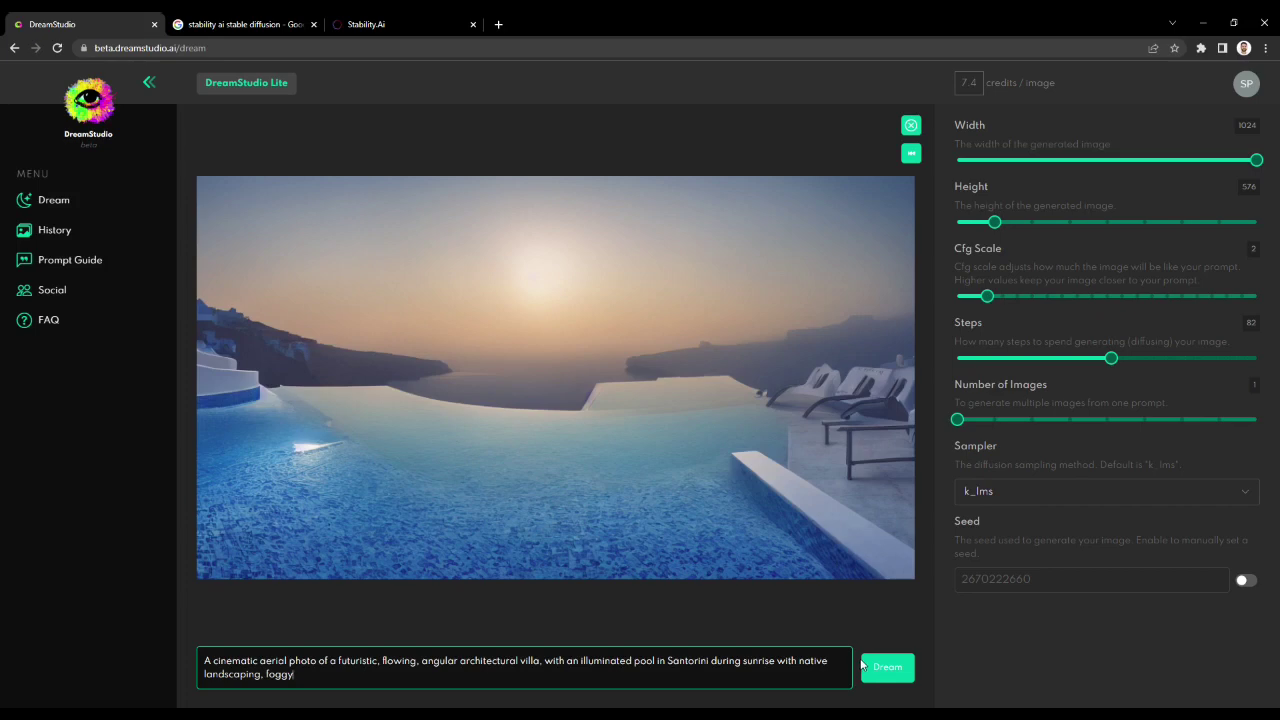
Generate an aerial image of white Santorini villas from the native-landscaping prompt
left_click(890, 668)
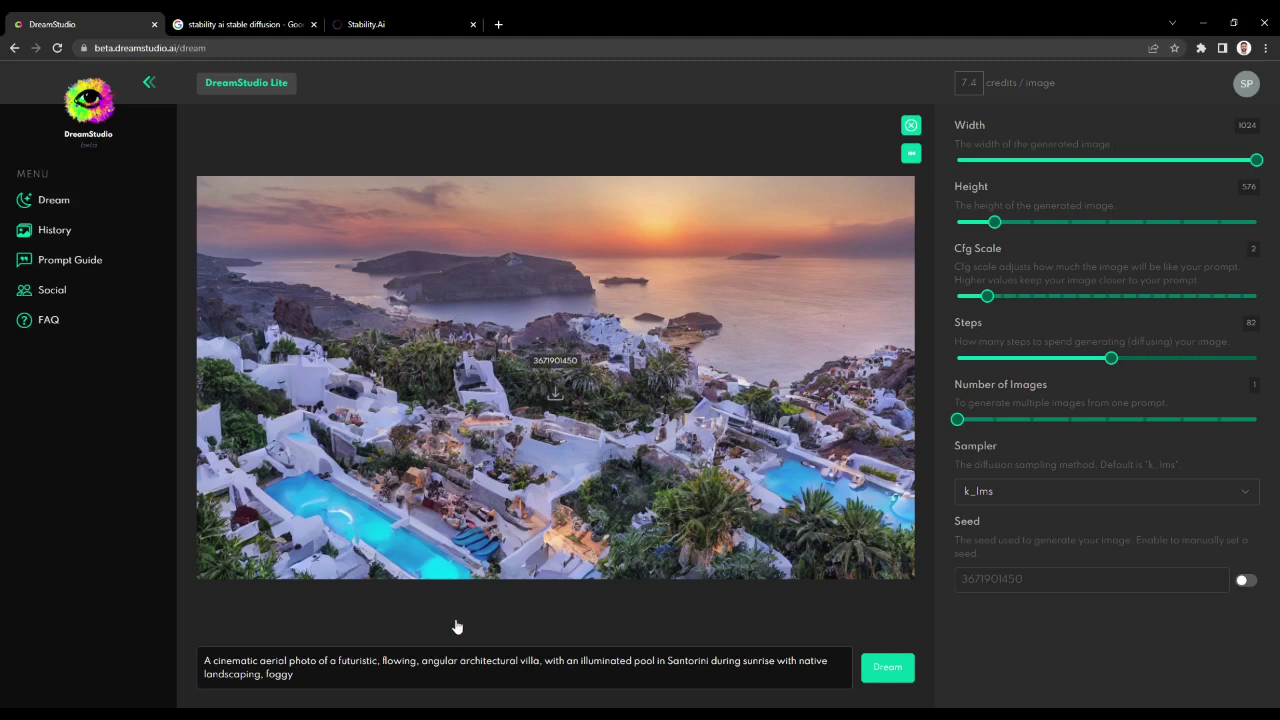
Remove 'Santorini', replace 'aerial' with 'cliffside', and add a comma after 'angular'
left_click(423, 661)
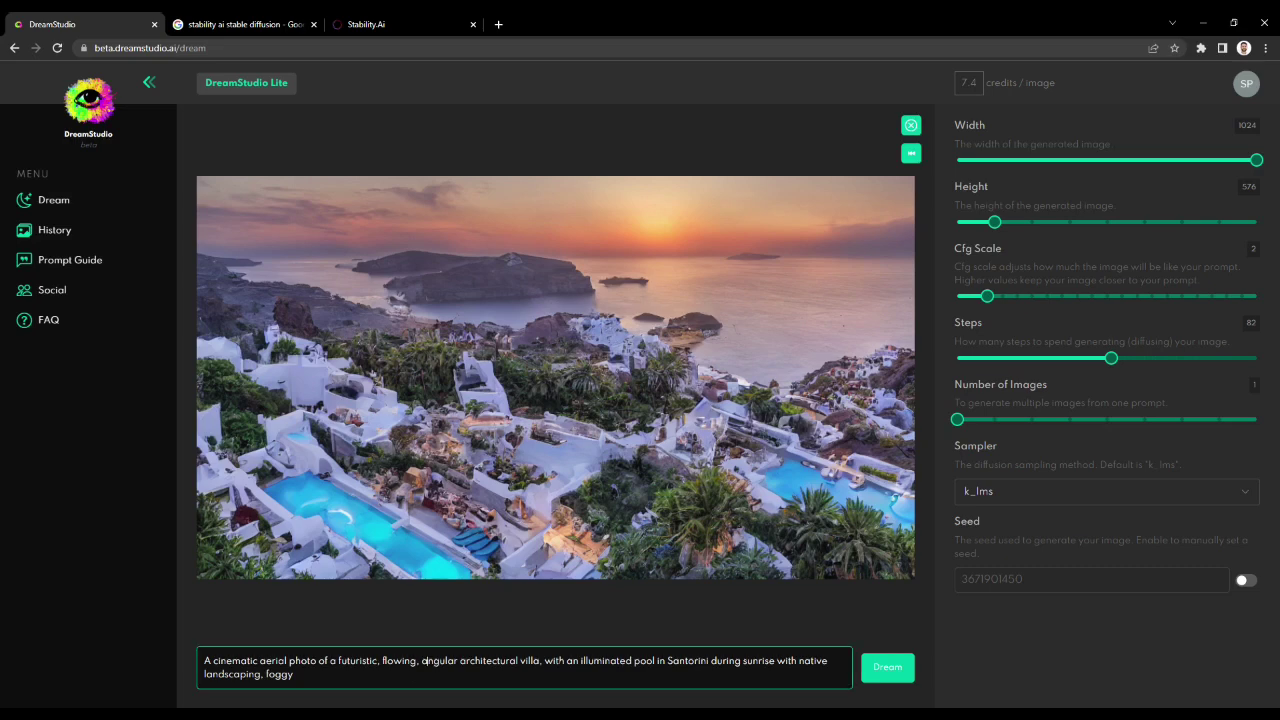
double_click(688, 661)
key("BackSpace")
key("BackSpace")
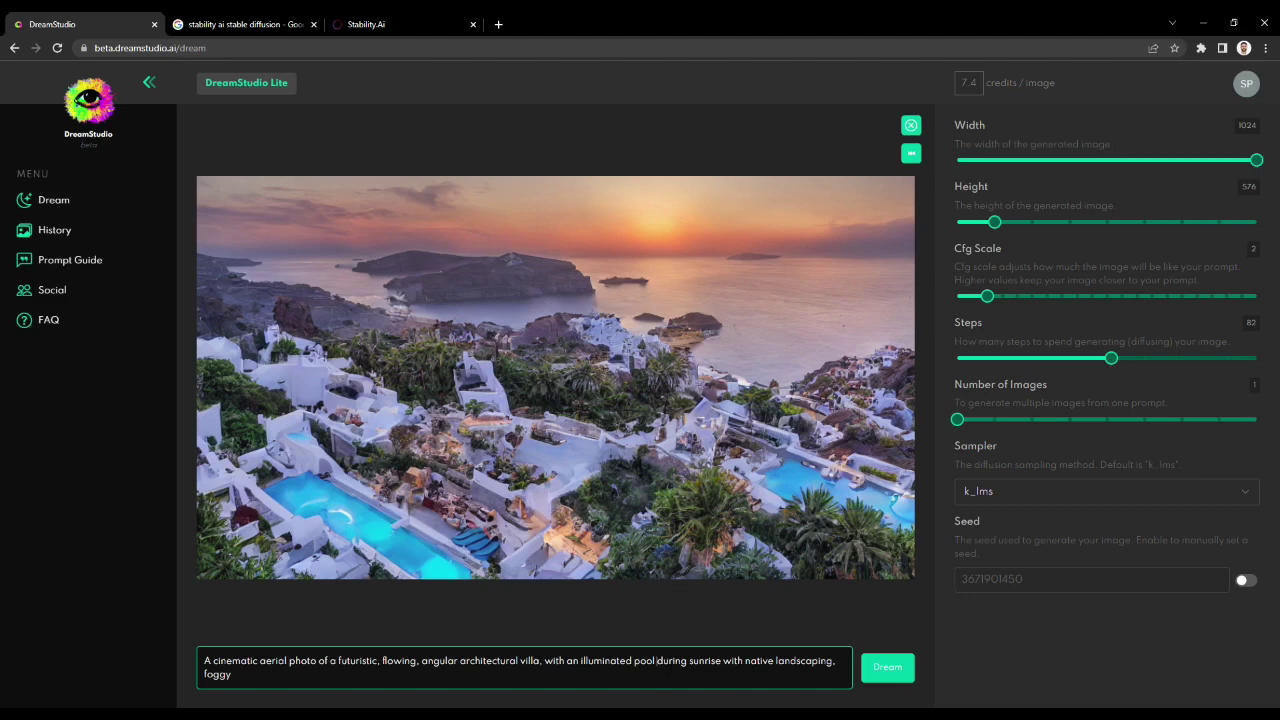
double_click(275, 661)
type("cliff")
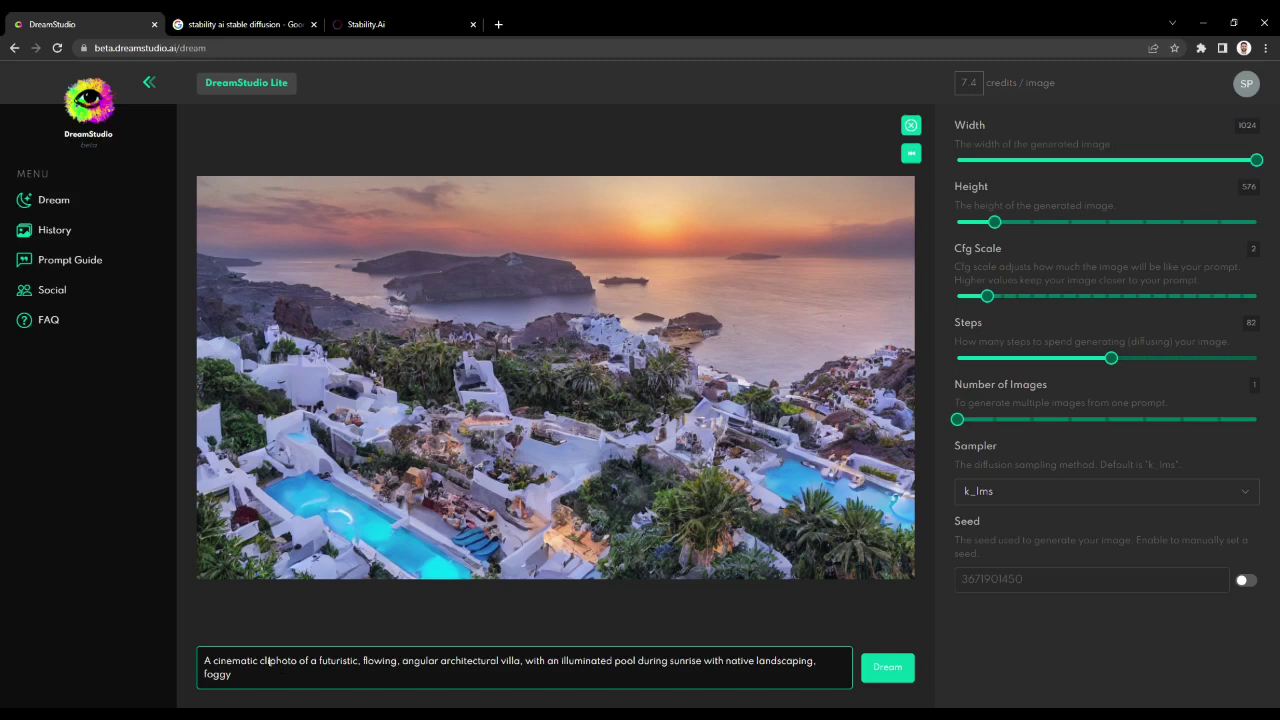
type("side")
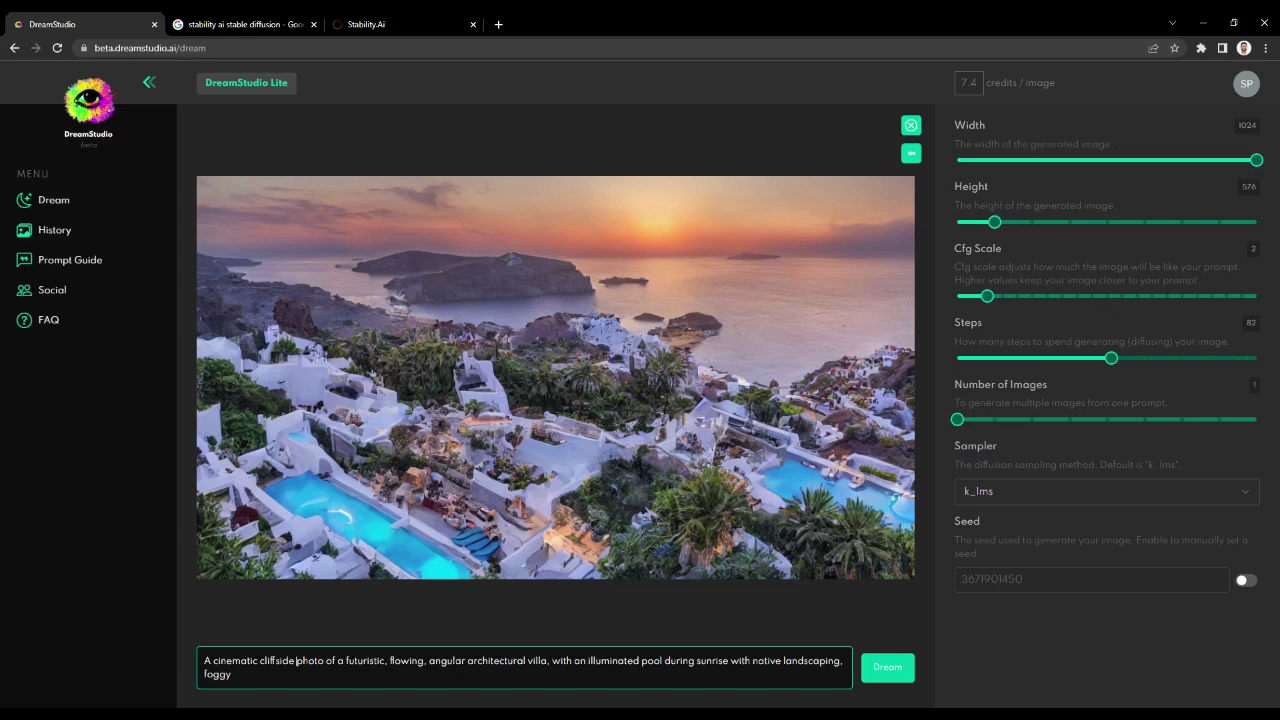
left_click(467, 661)
type(",")
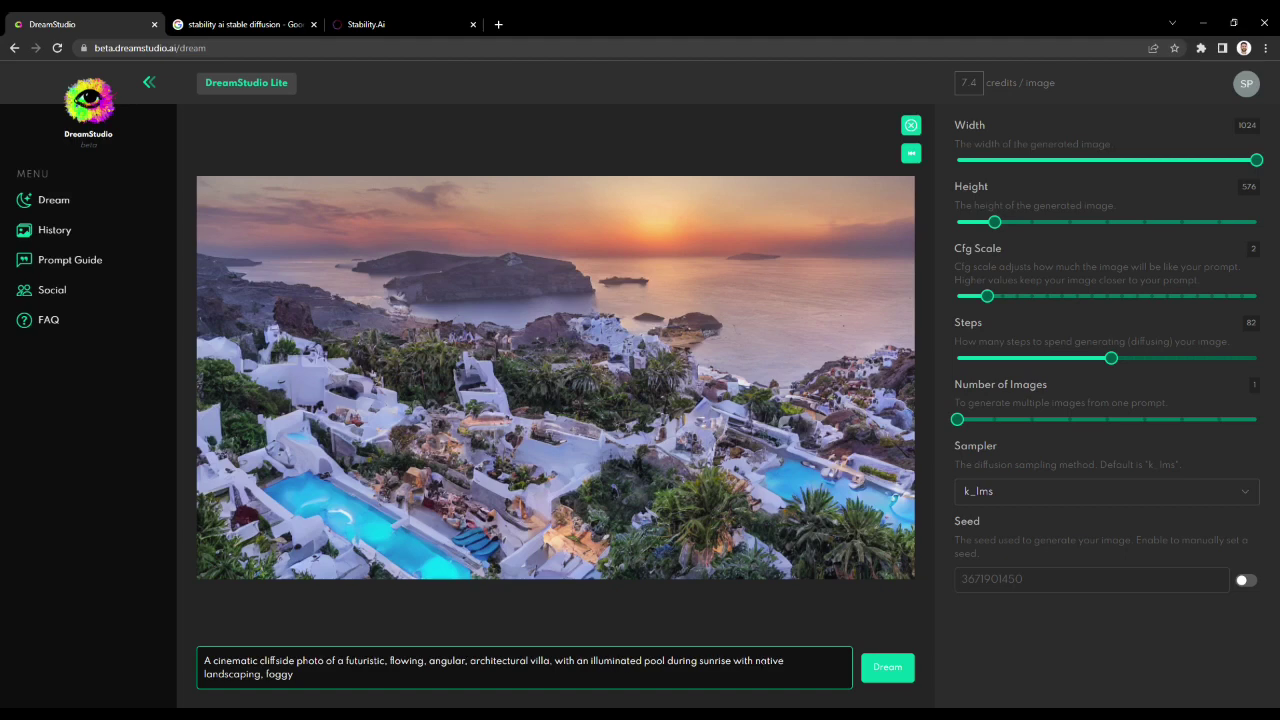
Generate a cliffside villa image with a turquoise pool at sunrise
left_click(889, 672)
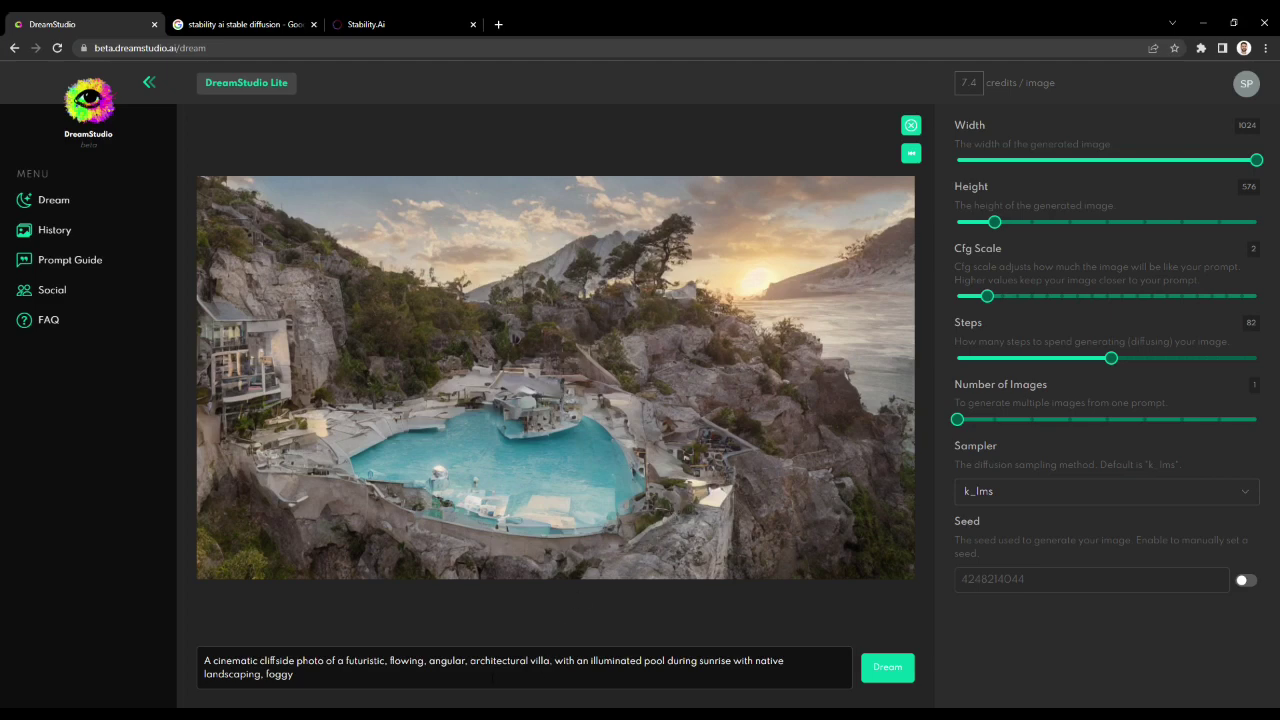
Append 'artificial lighting, accent lighting' and replace 'angular' with 'sinuous, curvilinear'
left_click(460, 676)
type(",")
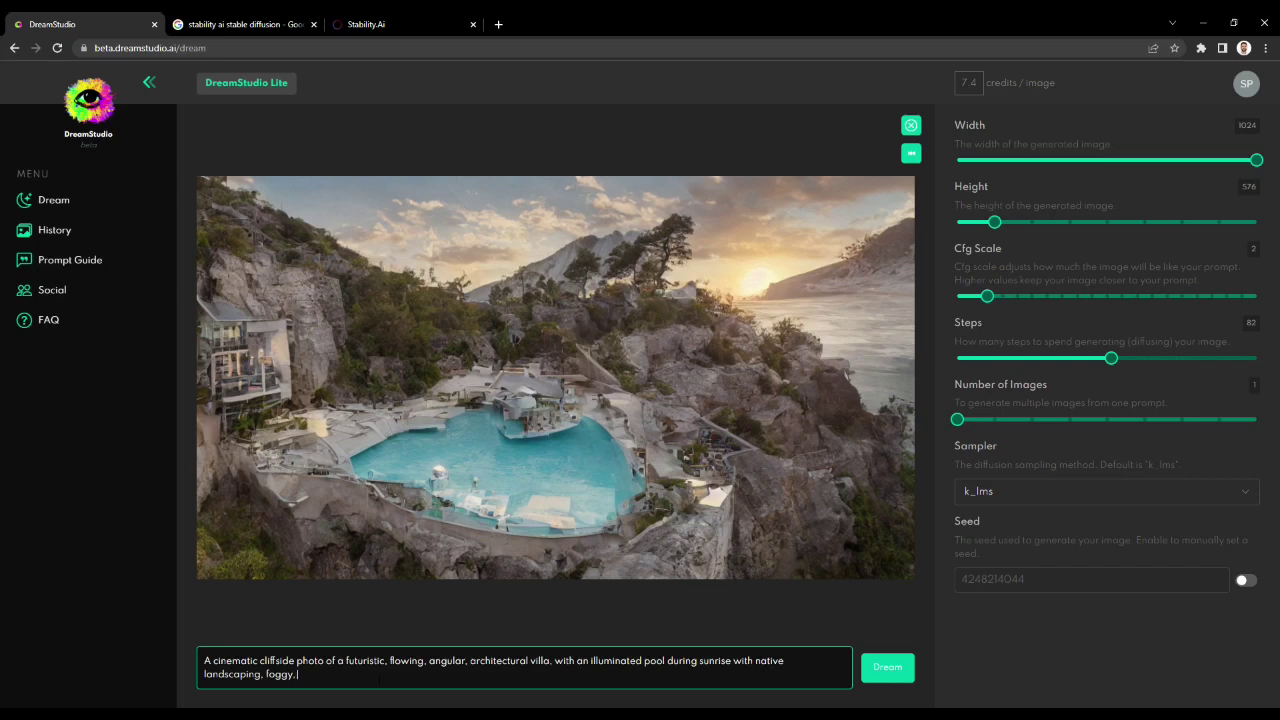
type("artific")
type("ial ligh")
type("ting, accent")
type(" lighting")
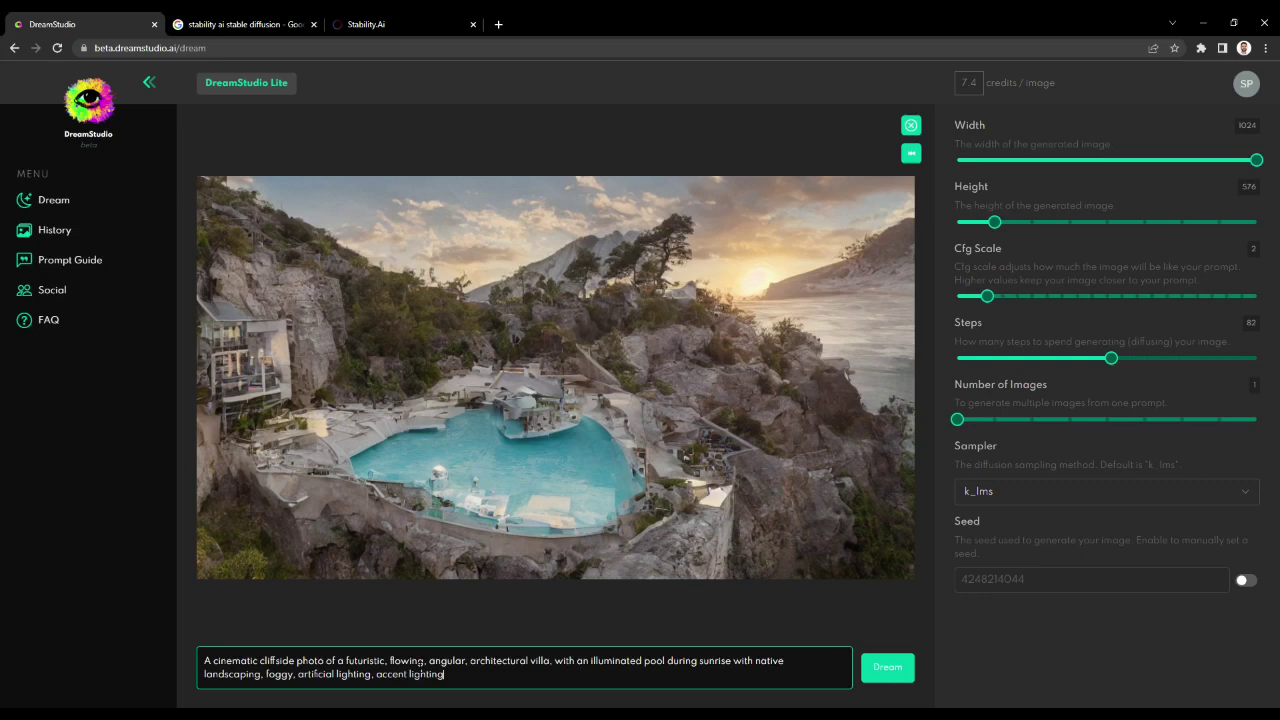
double_click(447, 661)
key("BackSpace")
key("BackSpace")
key("BackSpace")
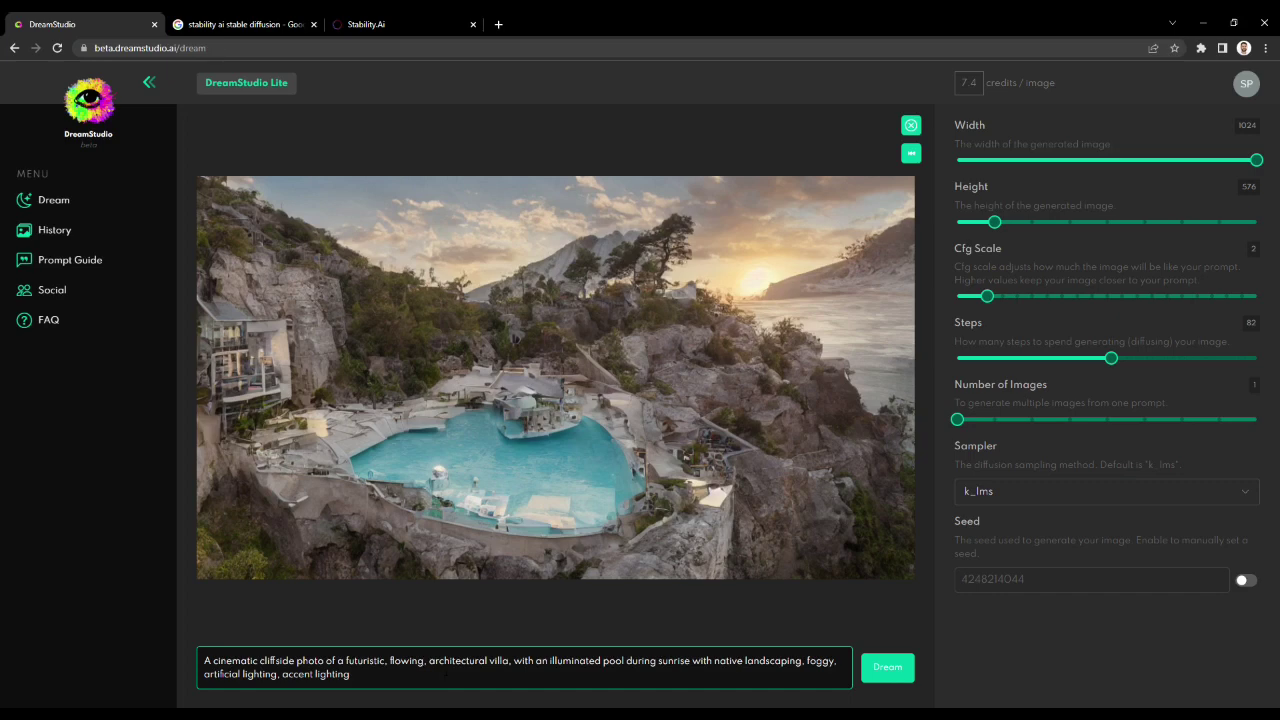
type(", sin")
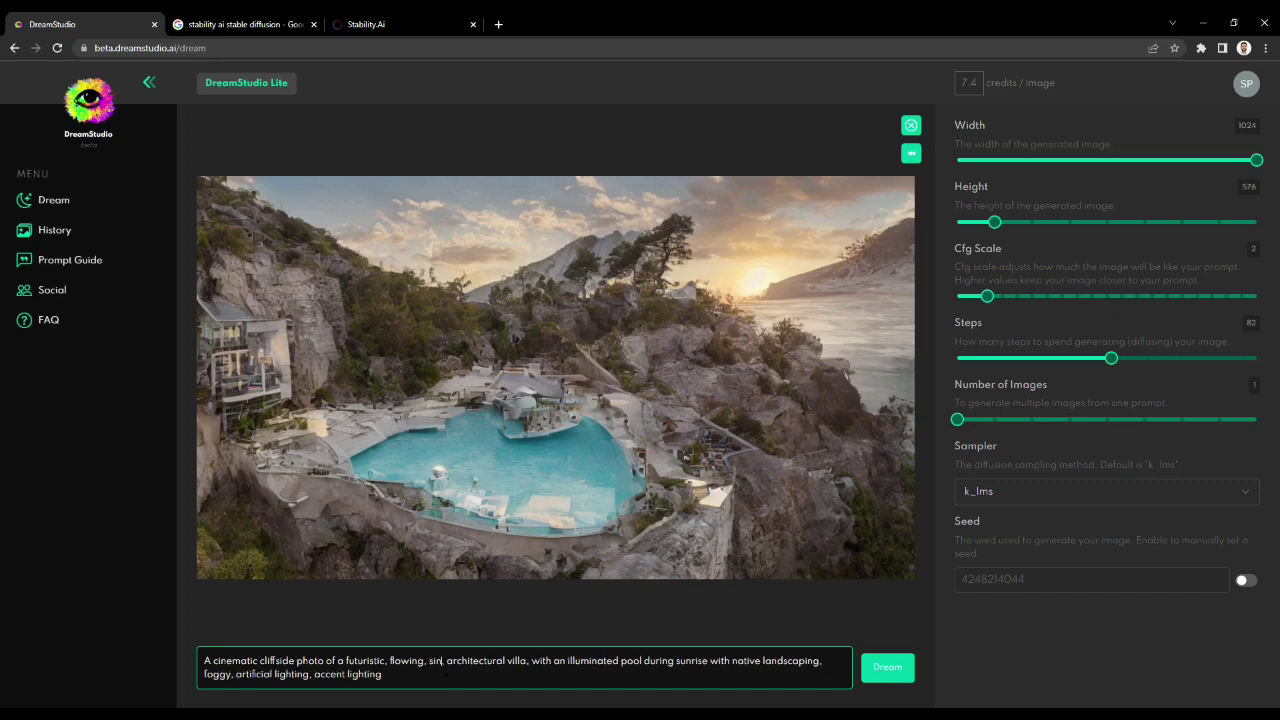
type("uous")
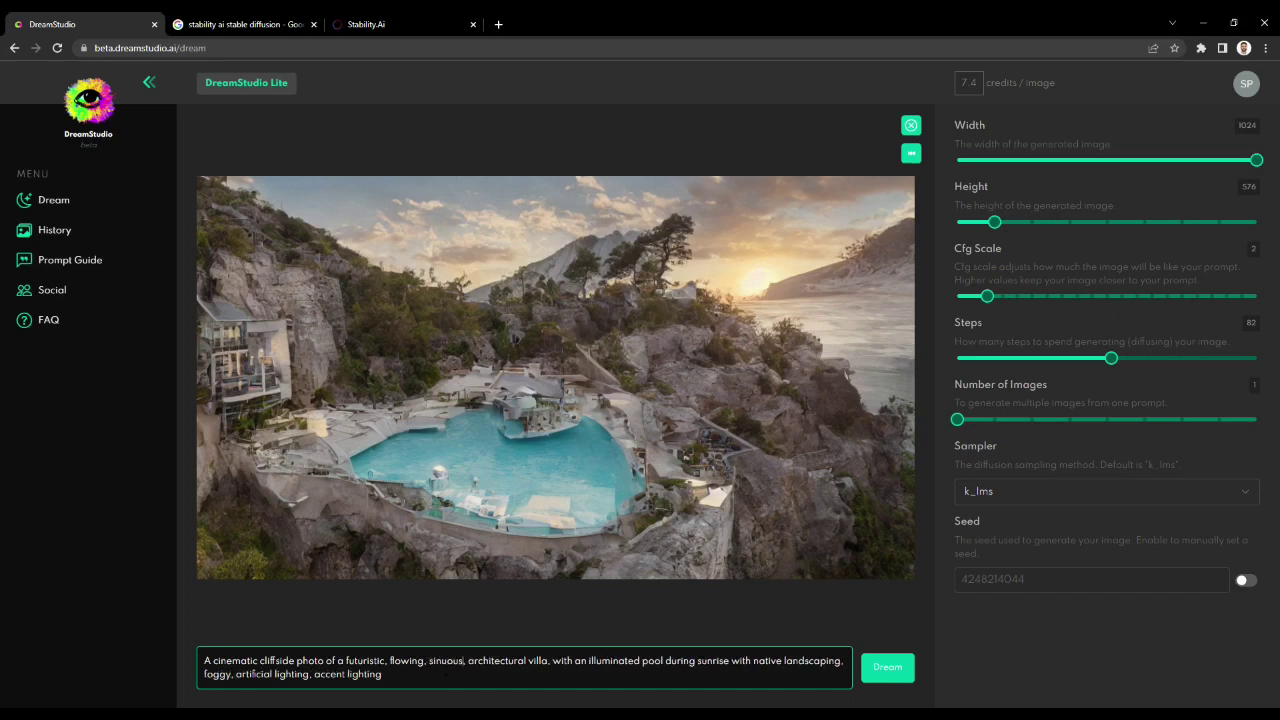
type(", cur")
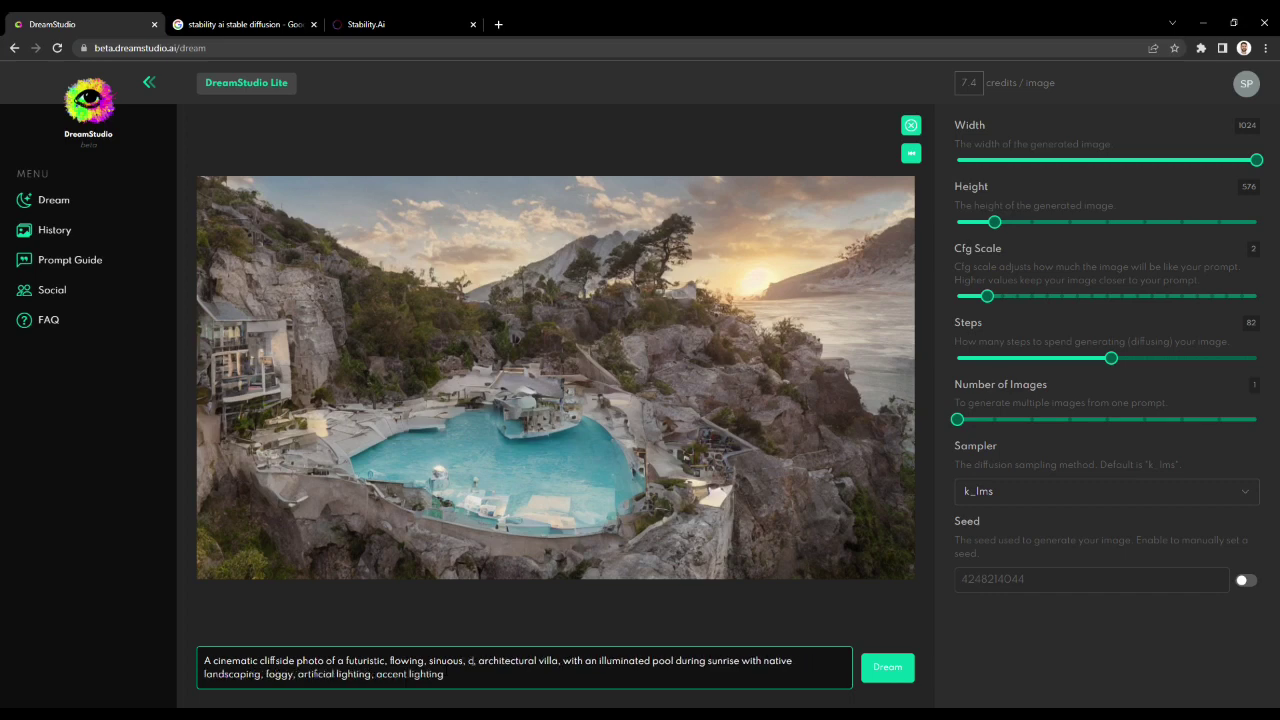
type("vilinea")
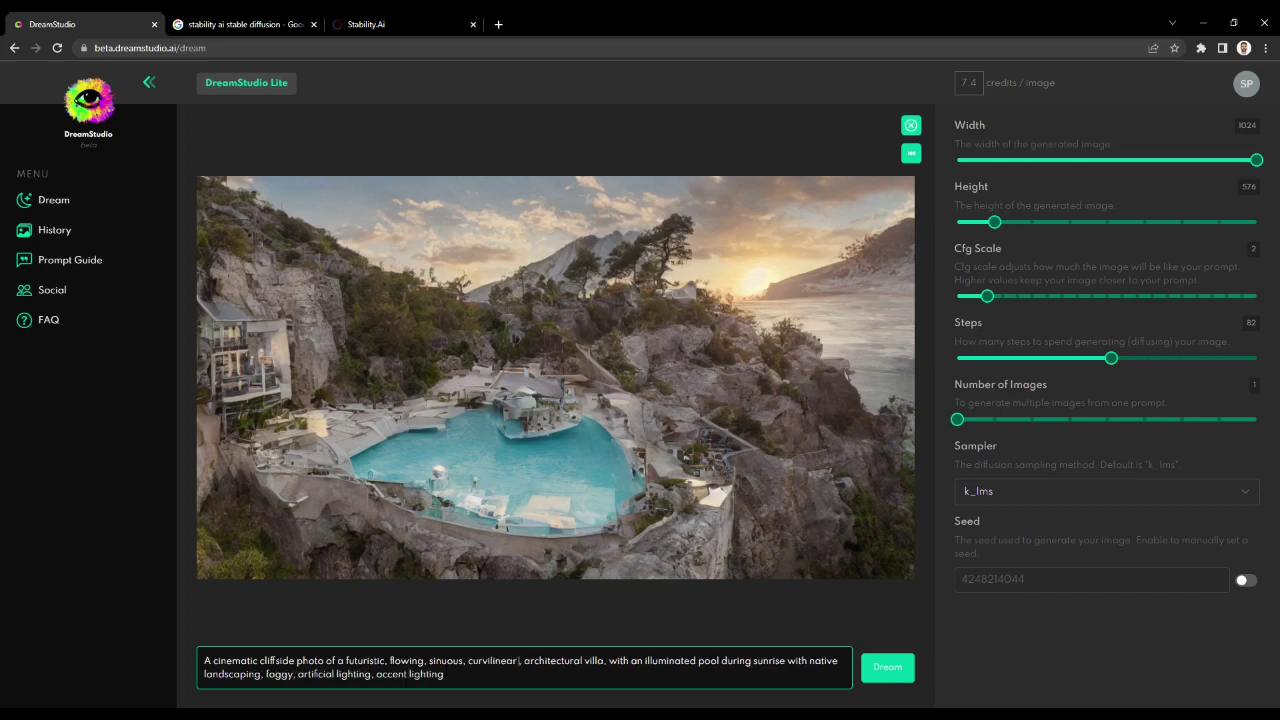
type("r")
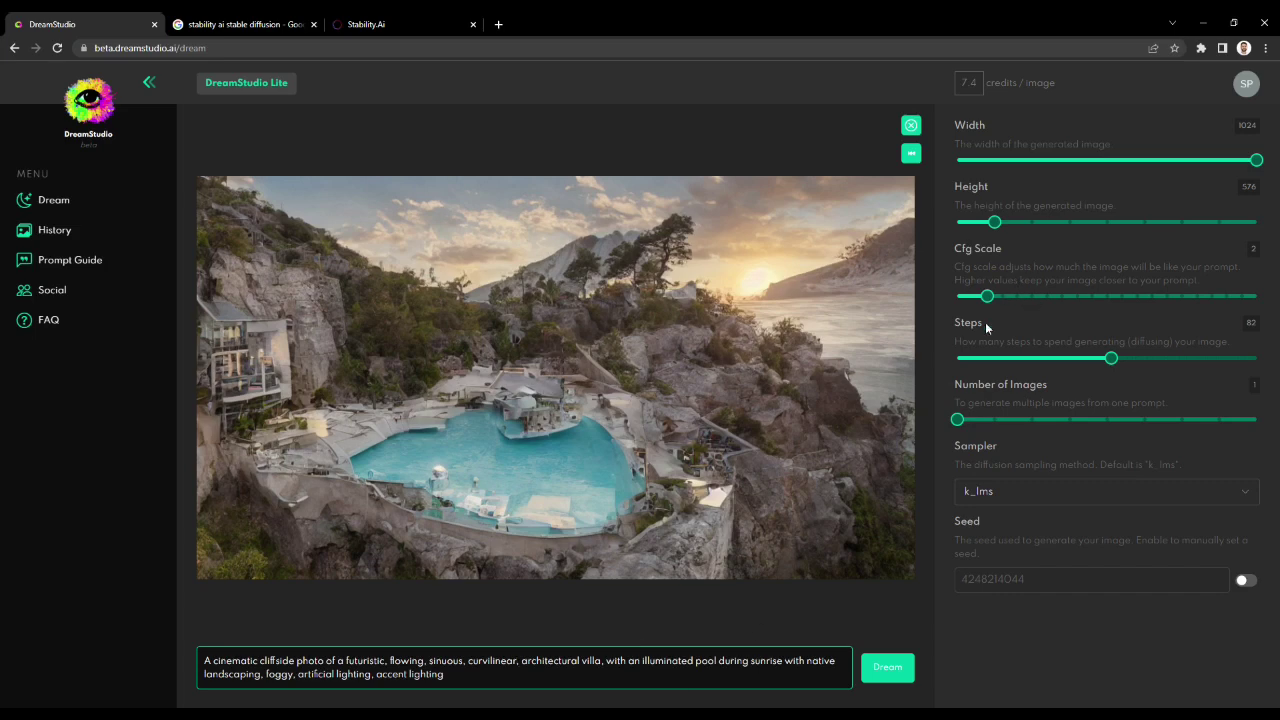
Generate the curvy grey villa with blue pools in misty forest, then raise CFG scale to 20
left_click(900, 667)
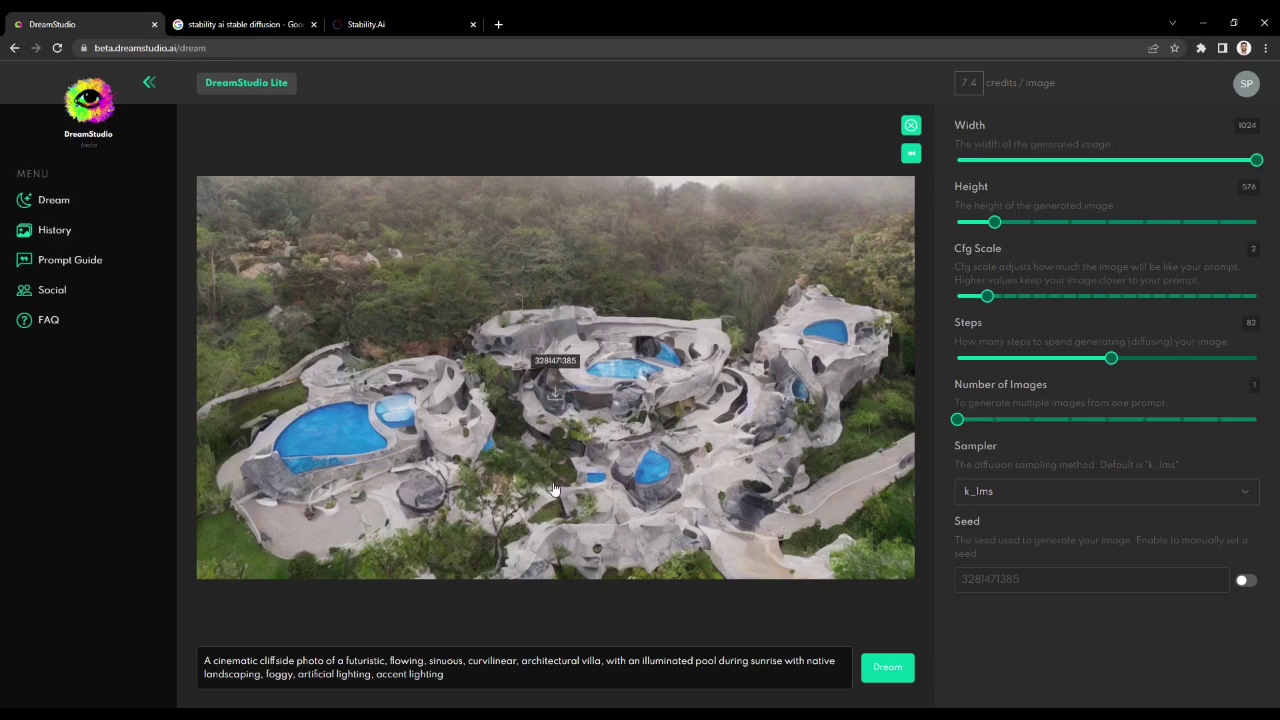
mouse_move(763, 384)
left_click_drag(987, 296, 1258, 297)
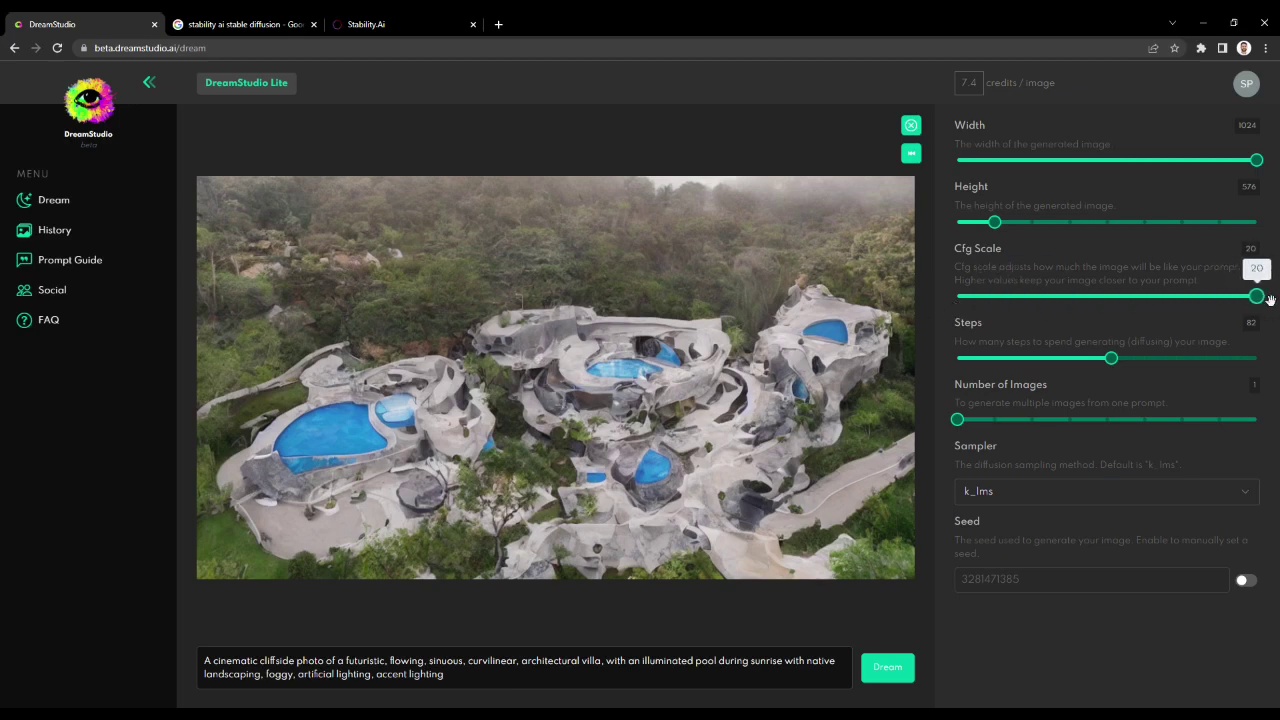
Generate a villa image at CFG scale 20, yielding glowing yellow curved hillside terraces
left_click(887, 667)
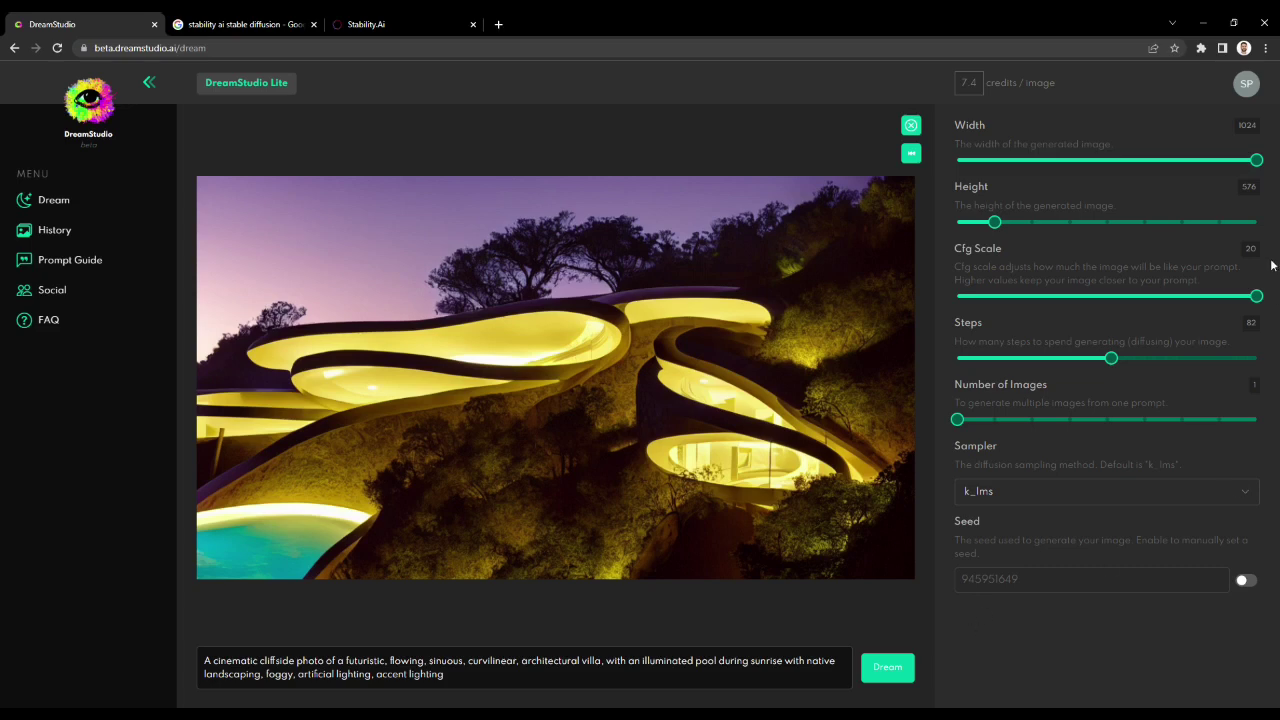
Set CFG scale to 17 and replace 'sinuous' with 'angular, modern' in the prompt
left_click_drag(1256, 296, 1212, 297)
left_click(492, 676)
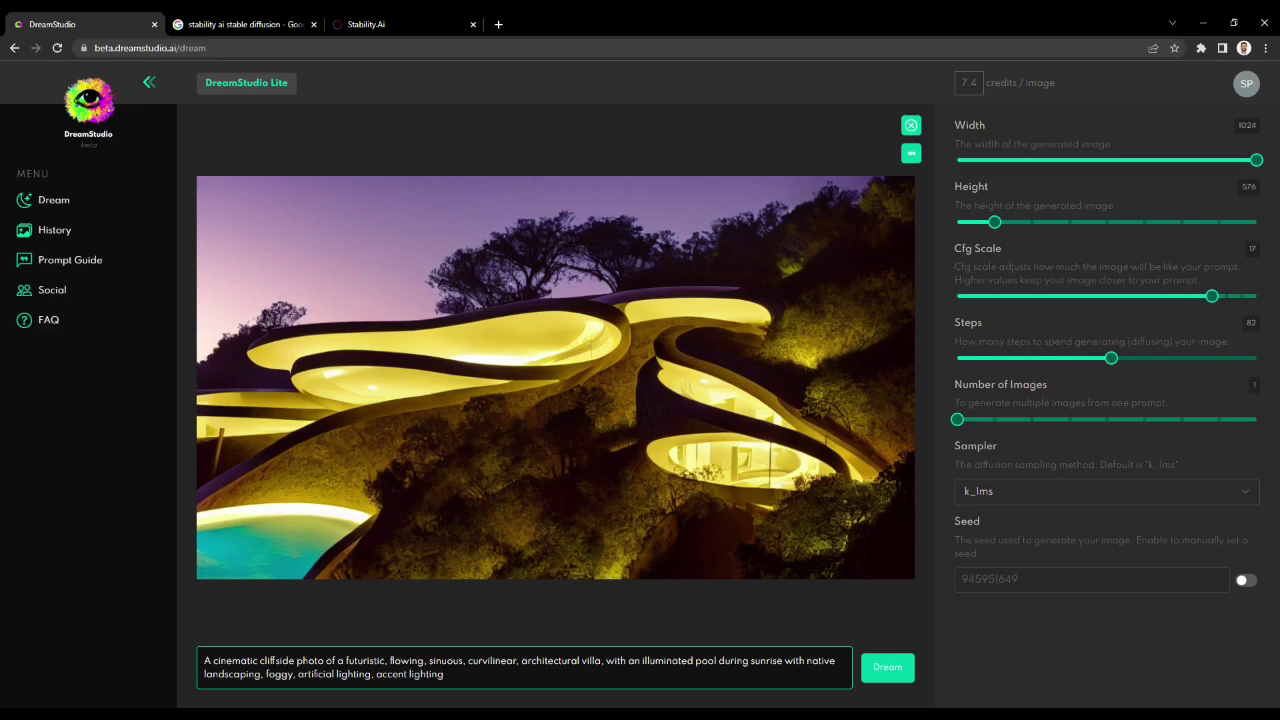
double_click(447, 661)
key("BackSpace")
key("BackSpace")
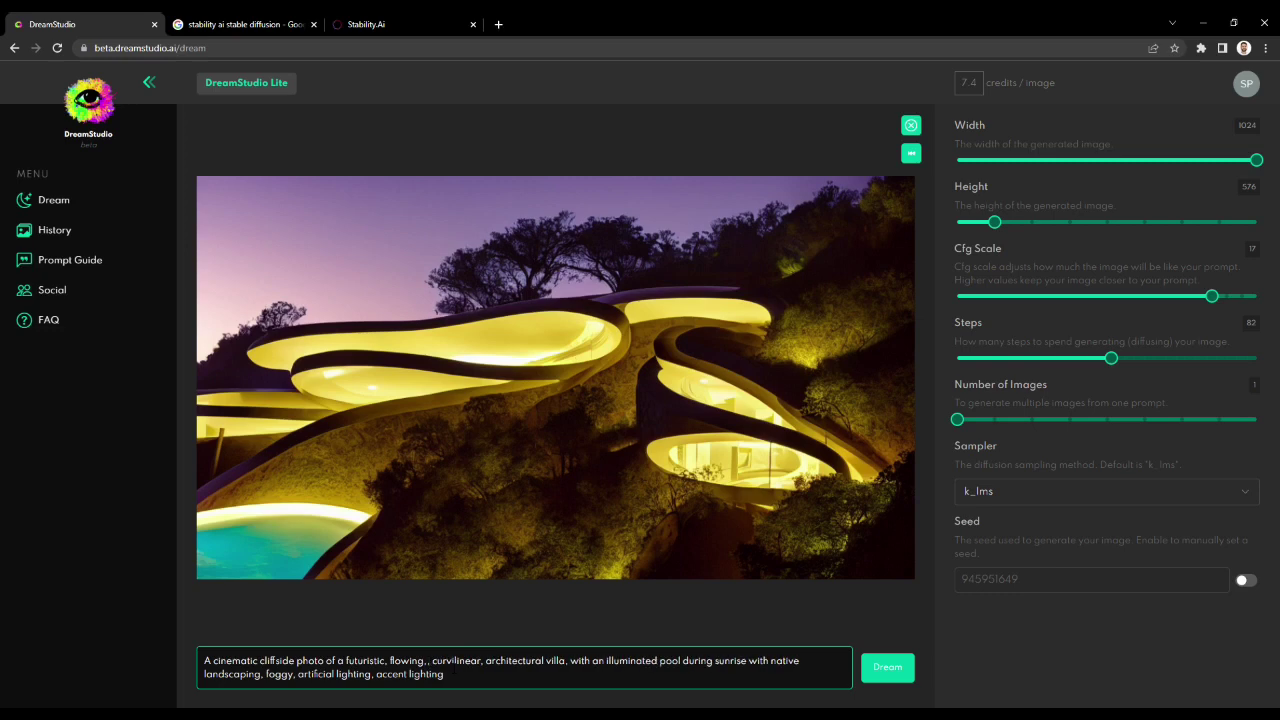
key("BackSpace")
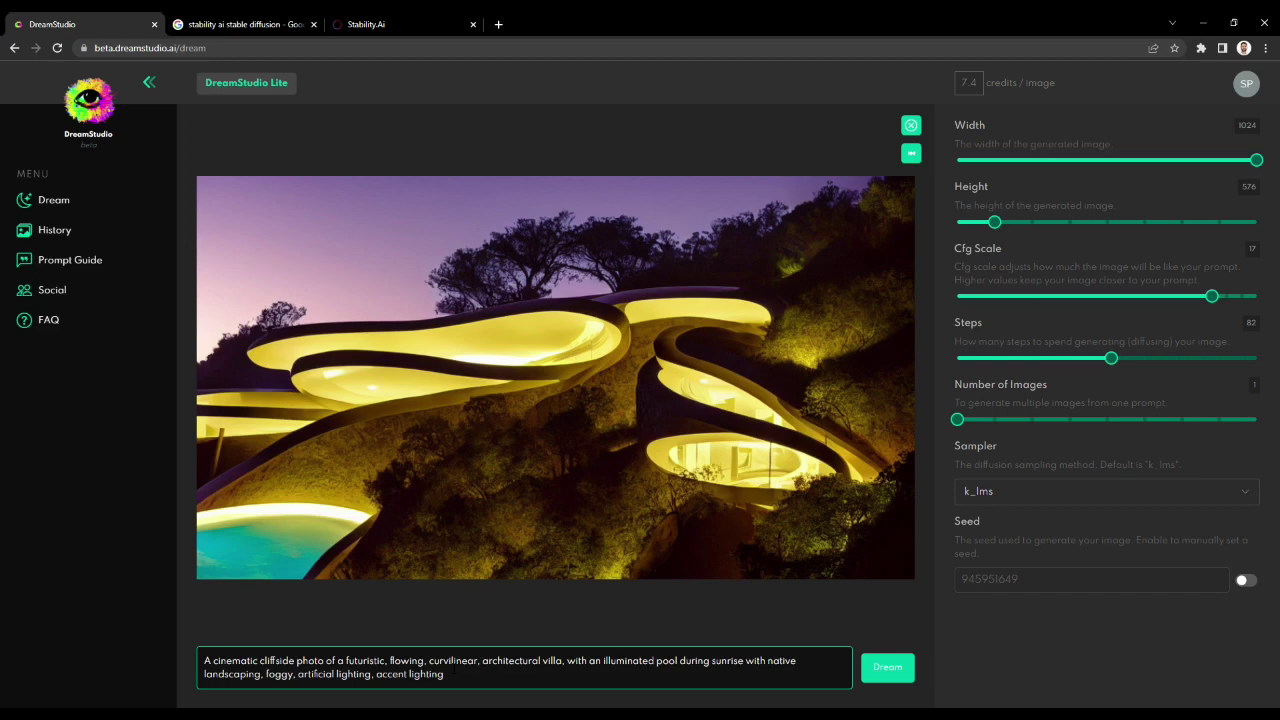
type("angular, ")
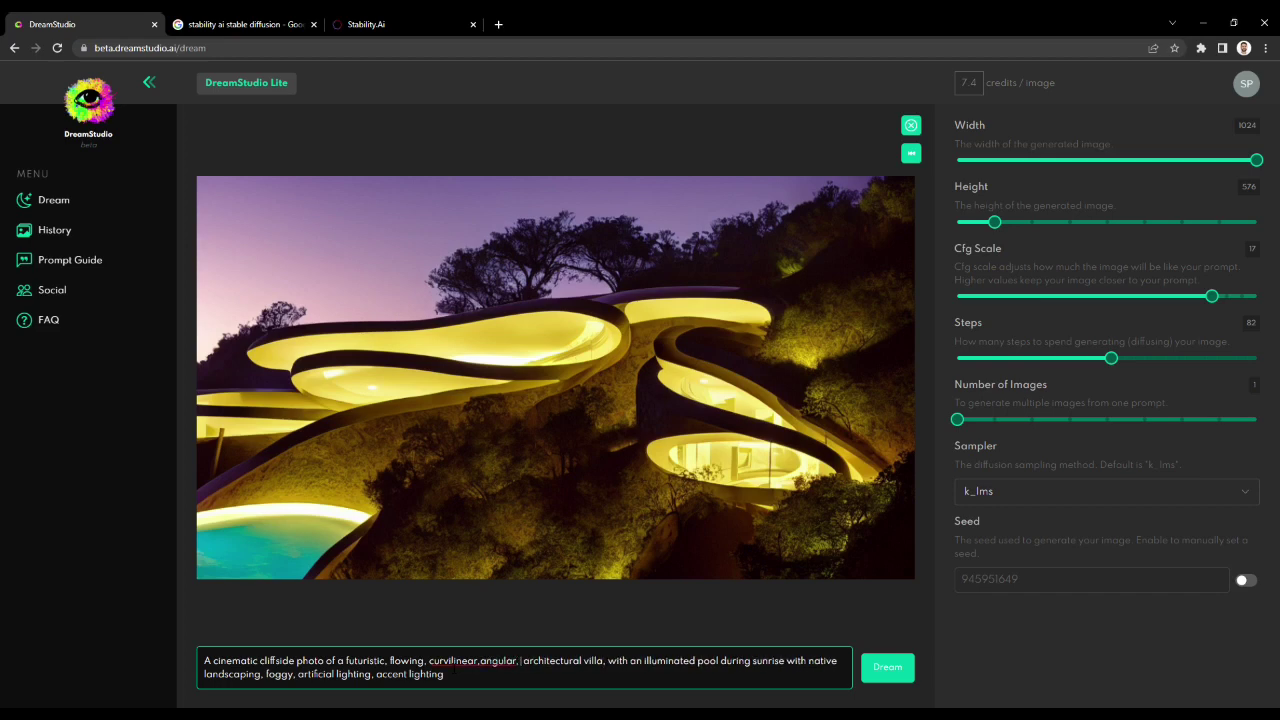
type("modern")
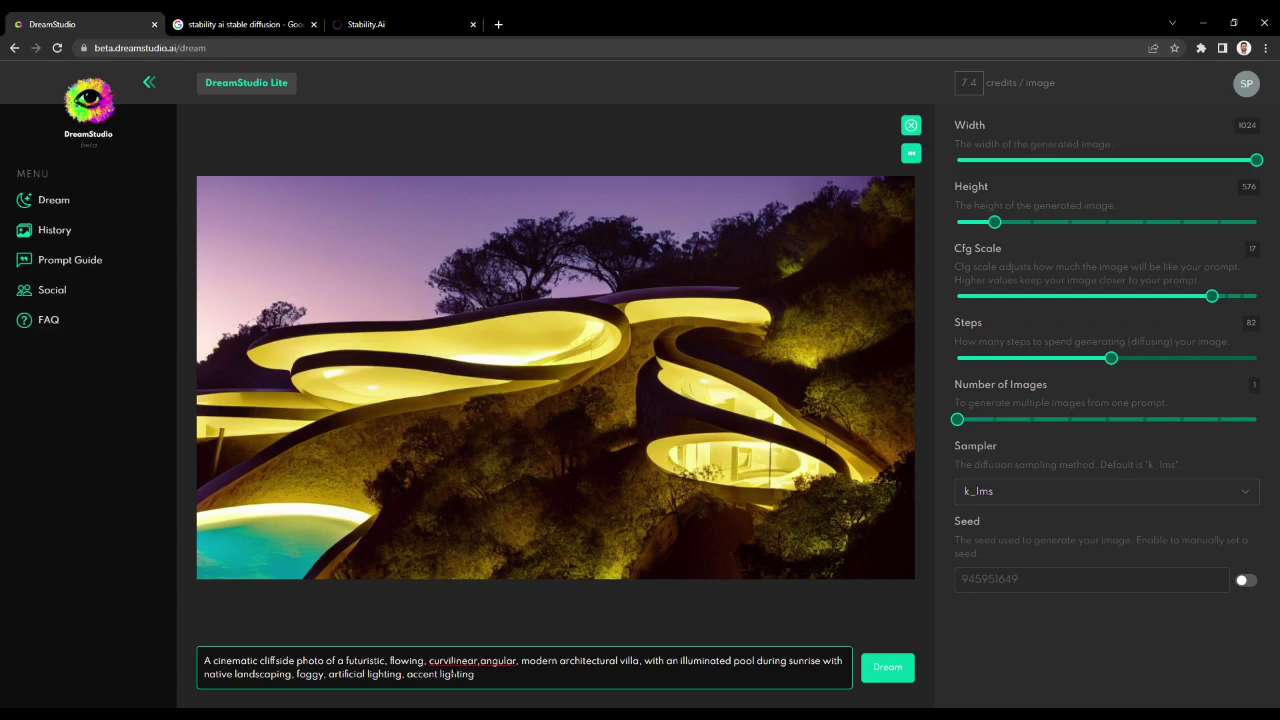
Generate from the revised prompt, giving a curved modern villa above glowing blue pools at dusk
left_click(880, 670)
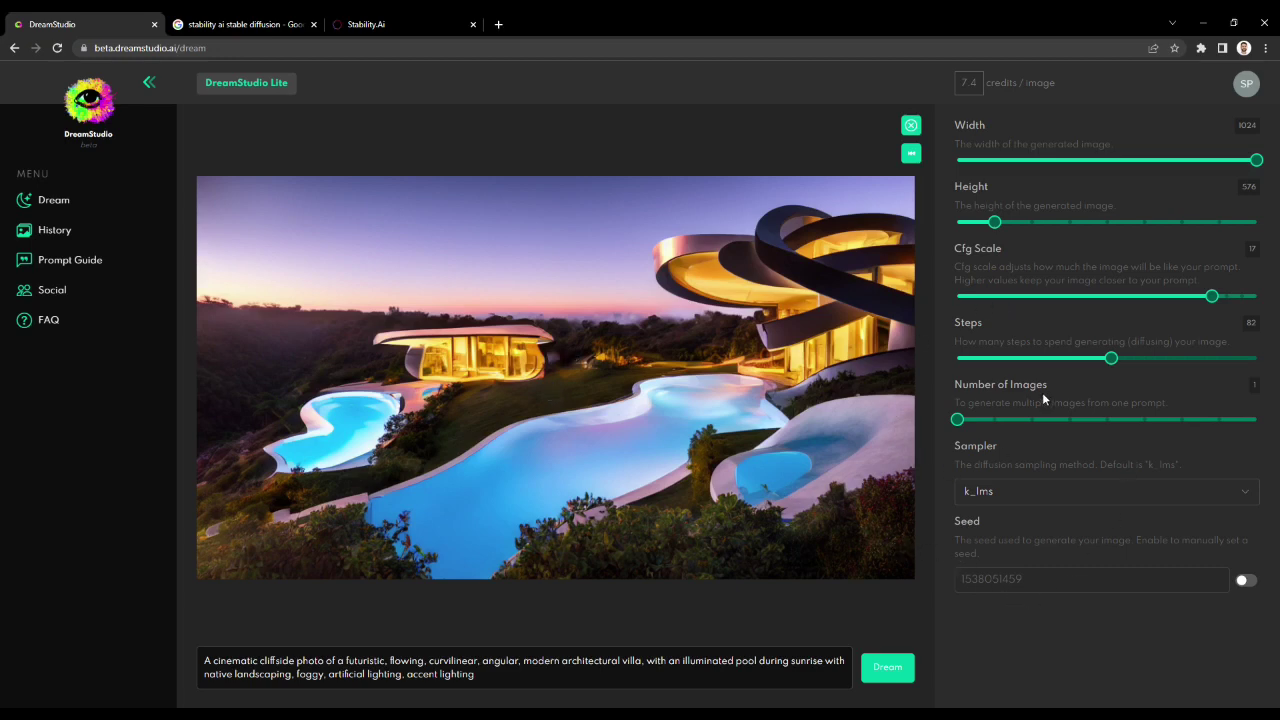
Show the History page listing all generated villa and Santorini images
left_click(75, 233)
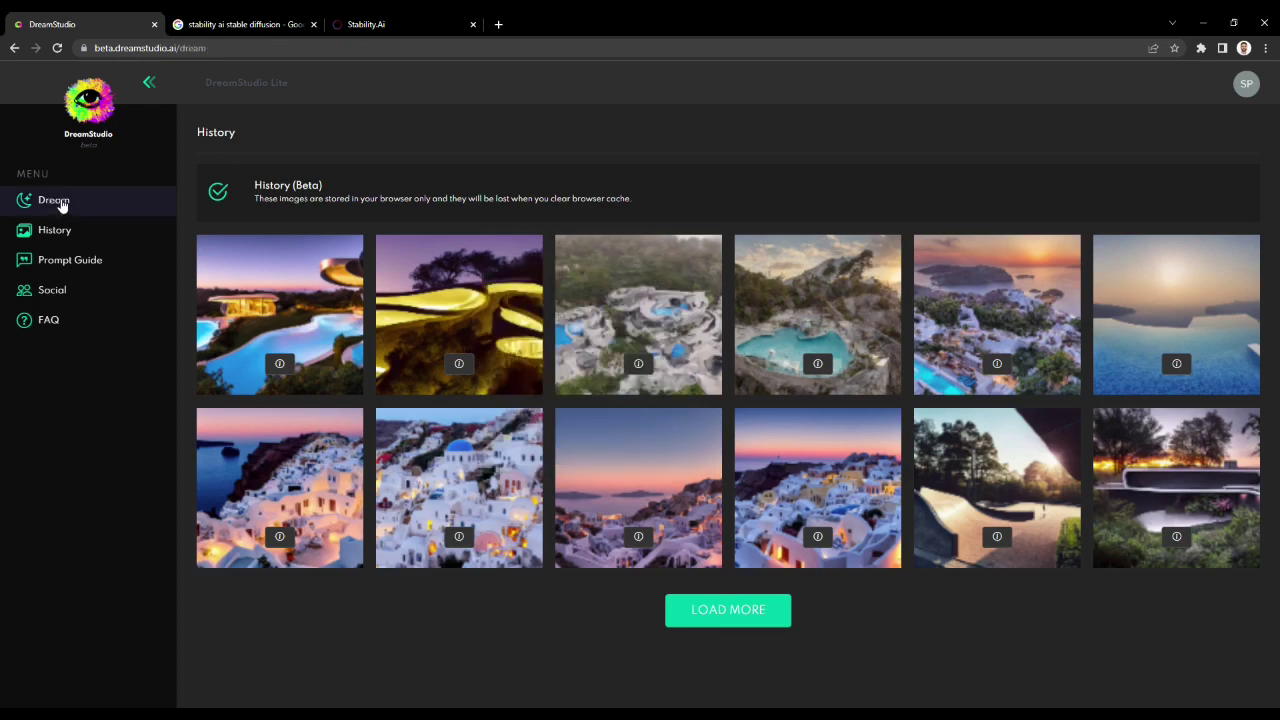
Return to the Dream page, now reset to 512×512 with the sample galaxy prompt
left_click(55, 201)
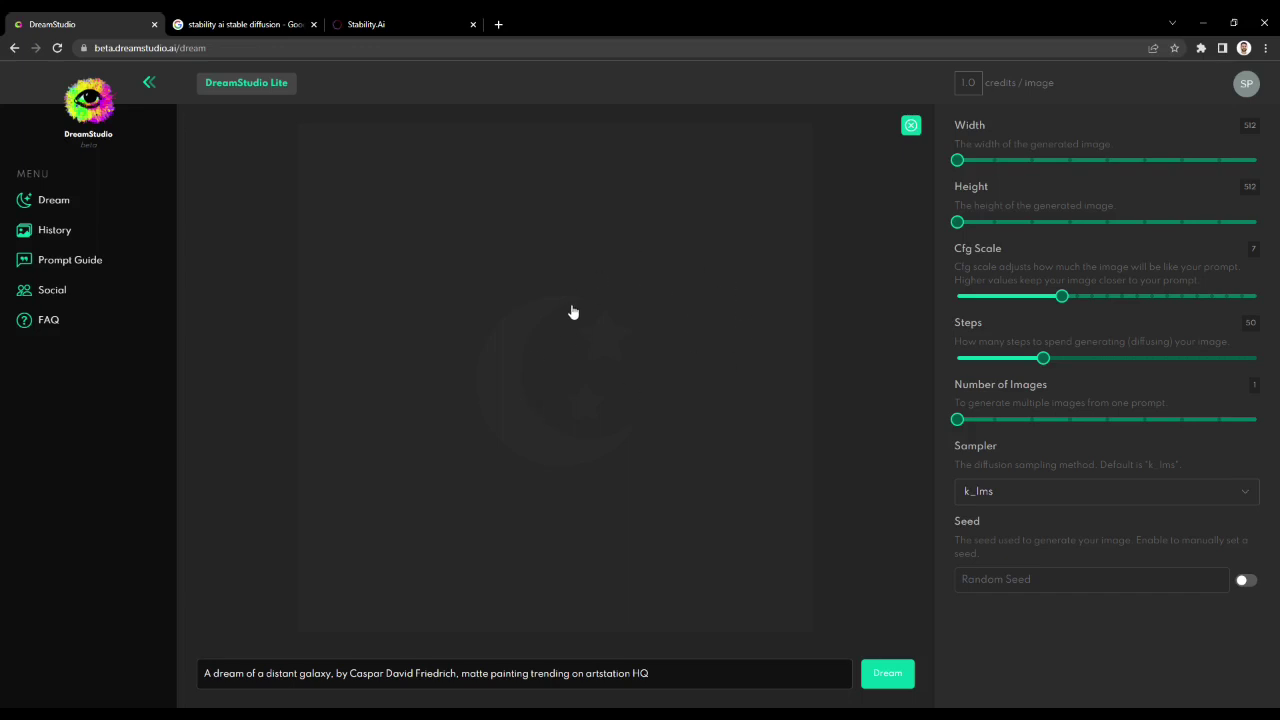
left_click(50, 232)
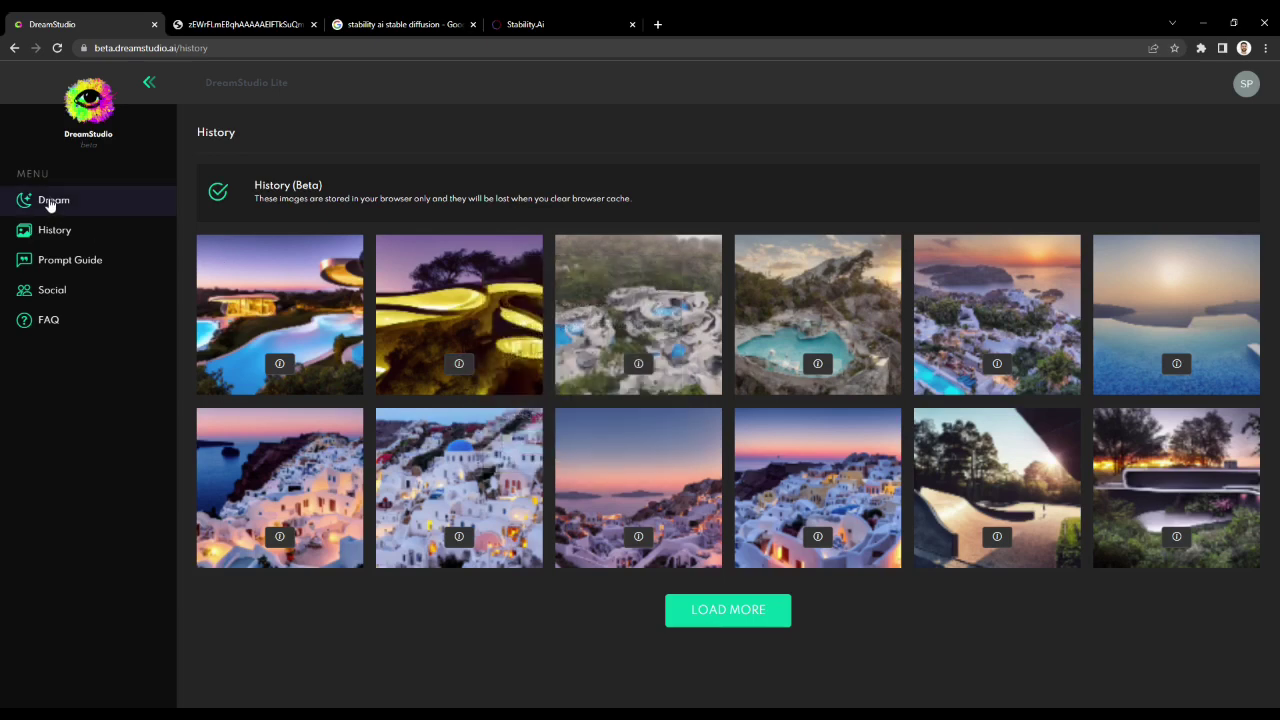
left_click(50, 204)
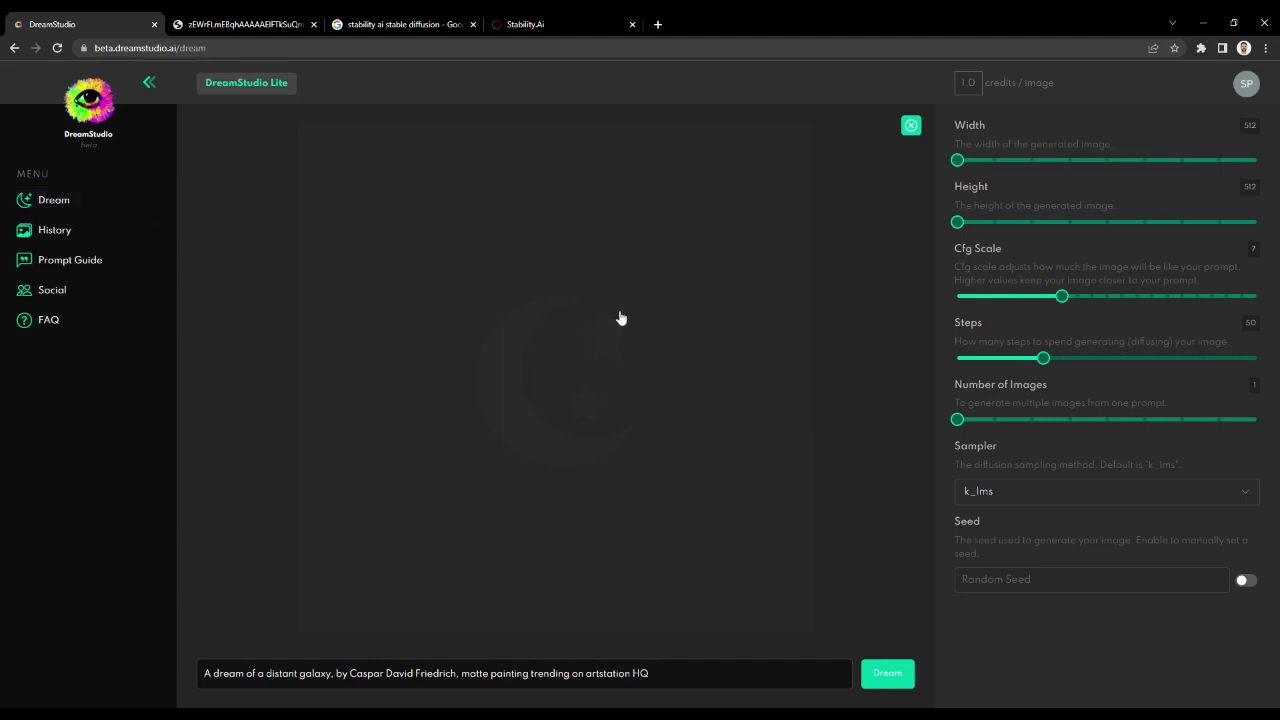
left_click(680, 668)
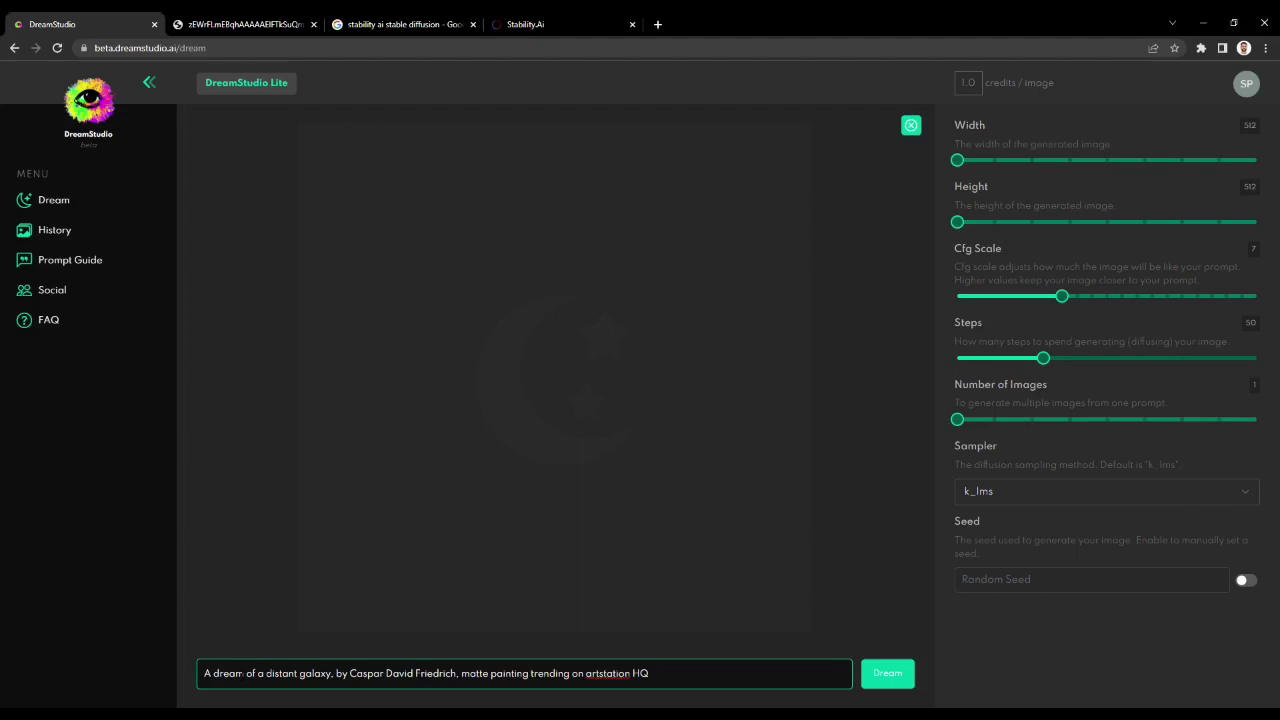
Read through the Prompt Guide's Raw prompt, Style and Artist sections, then return to its top
left_click(72, 262)
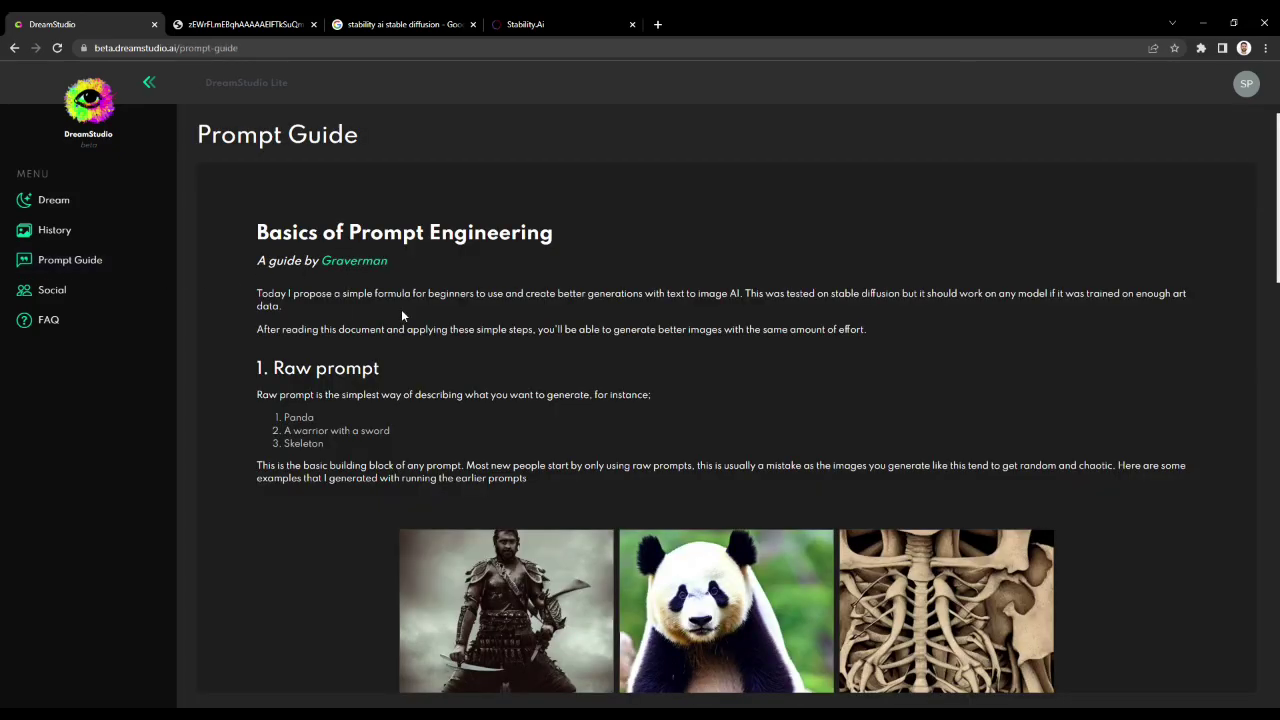
scroll(456, 345, "down", 2)
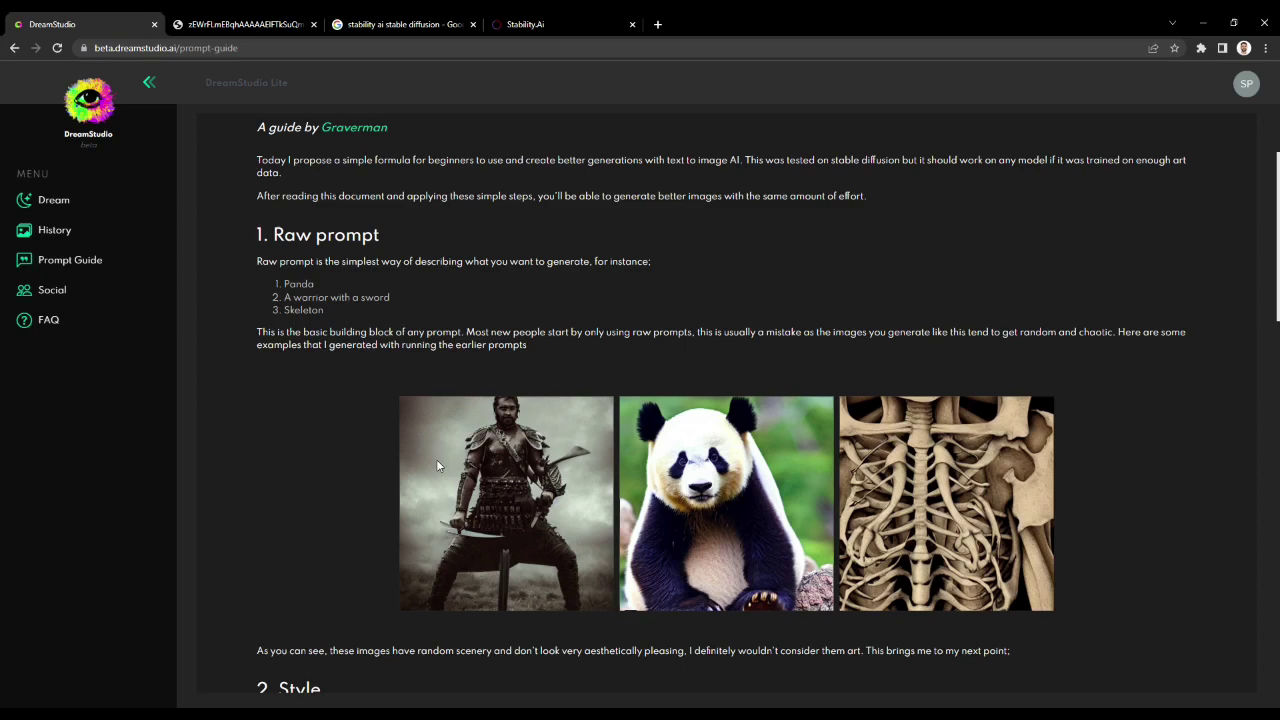
scroll(817, 510, "down", 2)
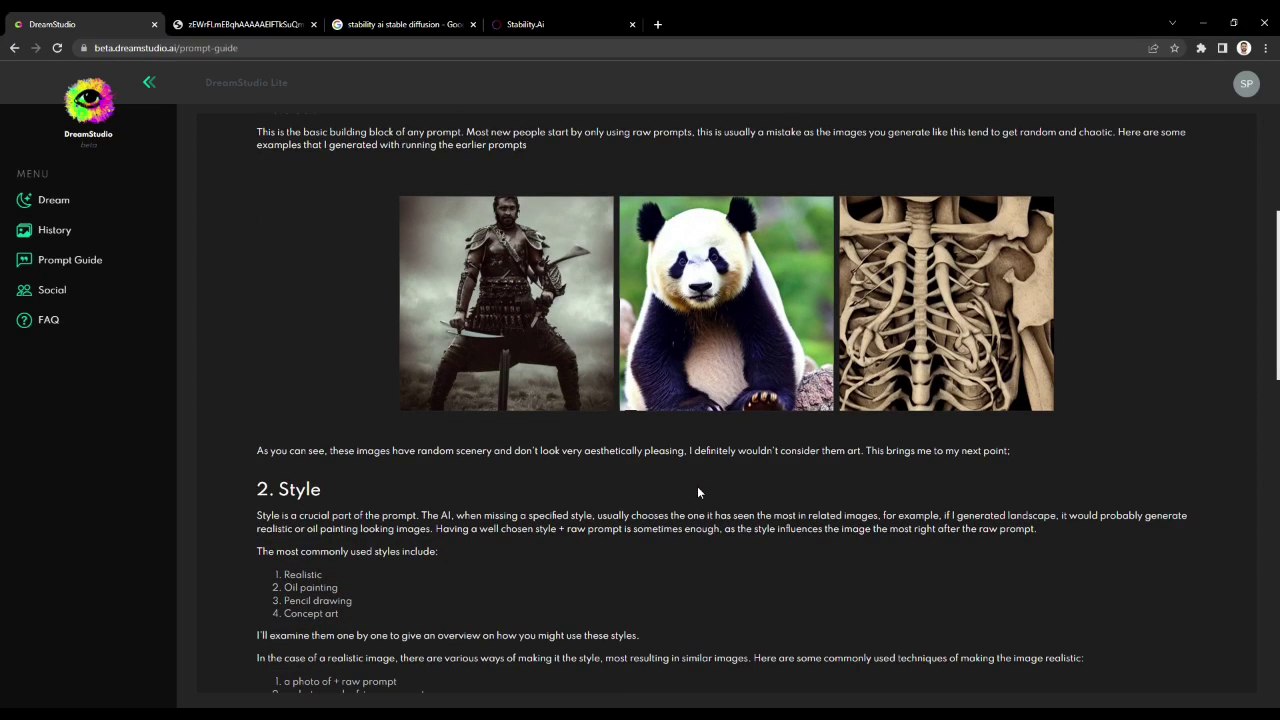
scroll(690, 485, "down", 1)
scroll(426, 490, "down", 1)
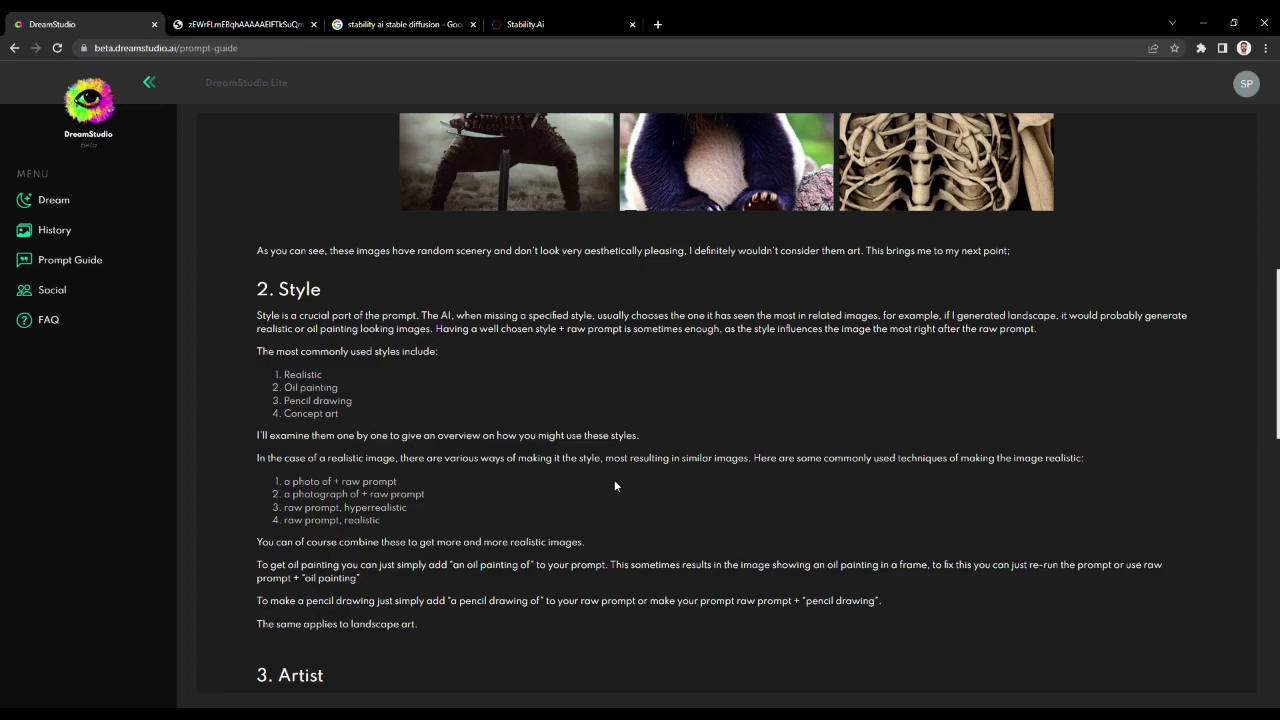
scroll(615, 485, "down", 3)
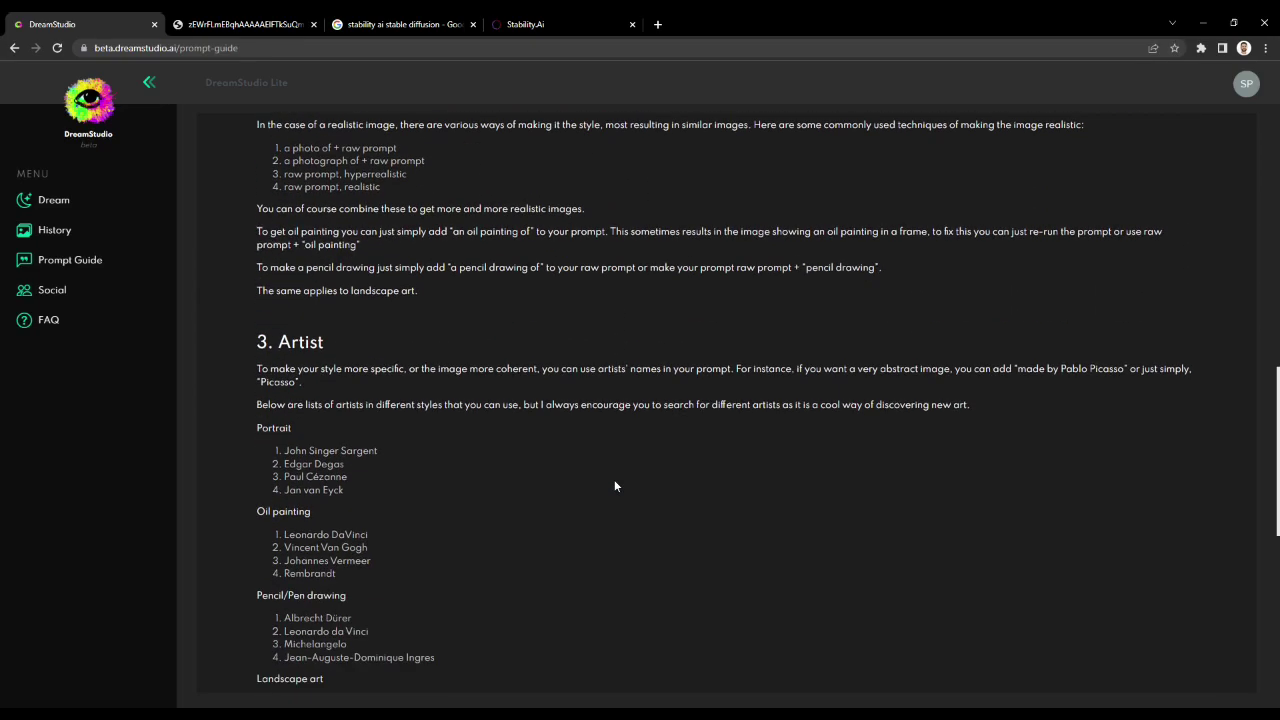
scroll(614, 486, "up", 5)
scroll(540, 430, "up", 5)
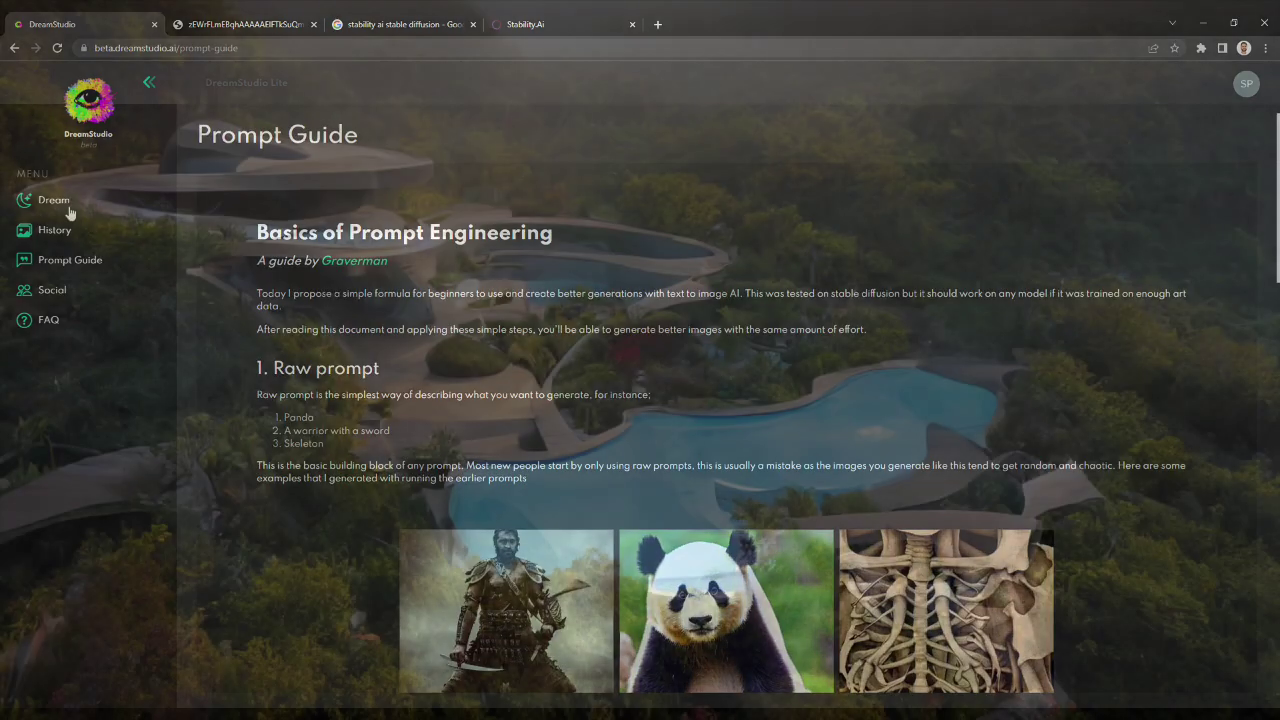